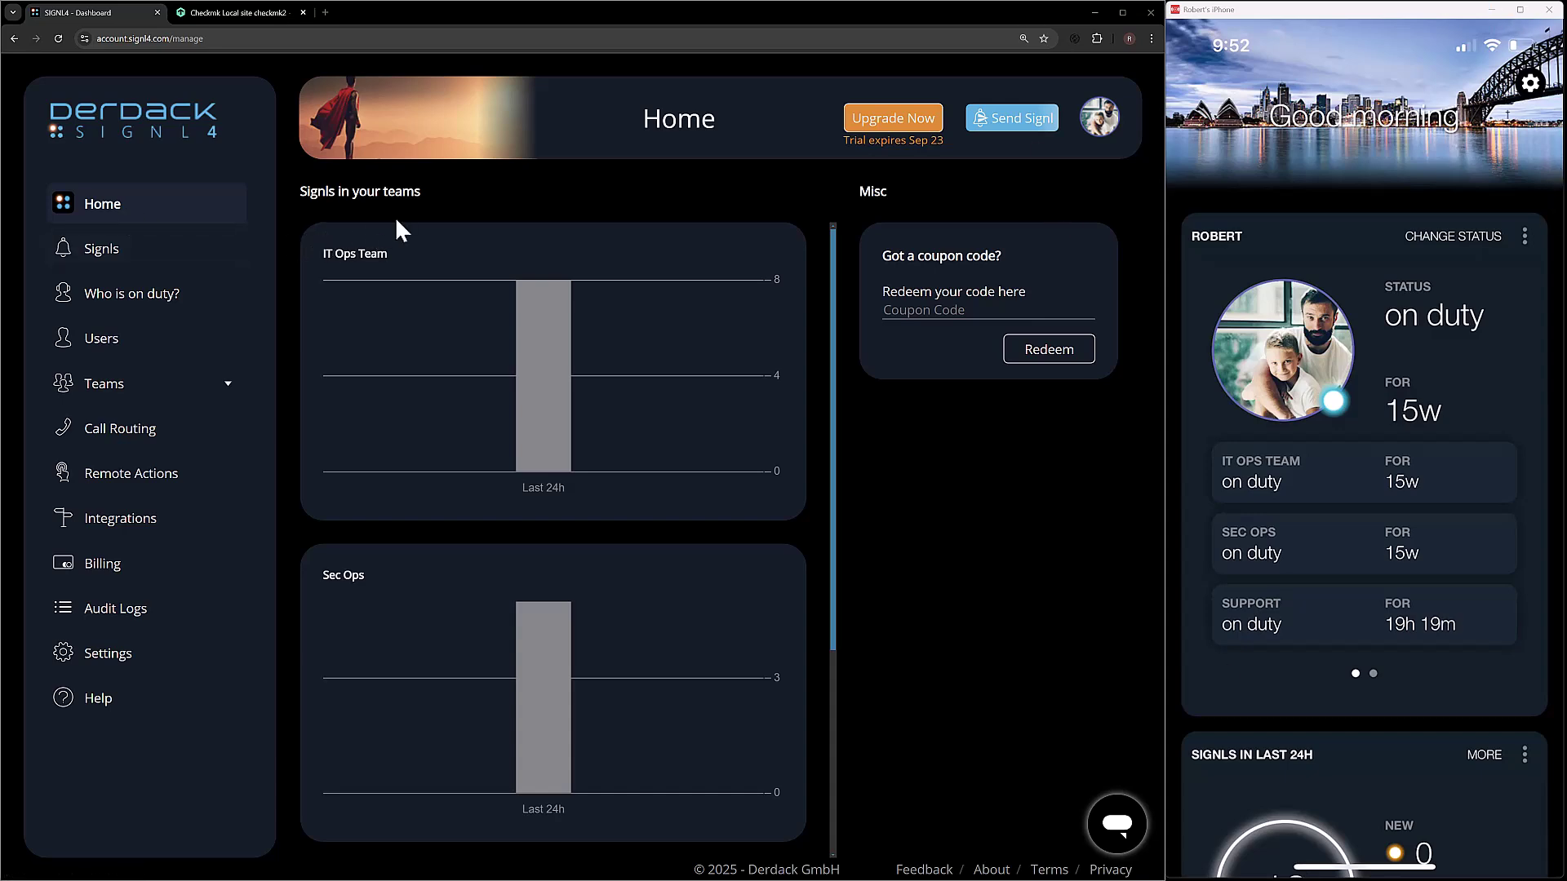
Step: Look at the Checkmk main dashboard, return to the SIGNL4 portal, and search its integration gallery for "checkmk"
left_click(222, 13)
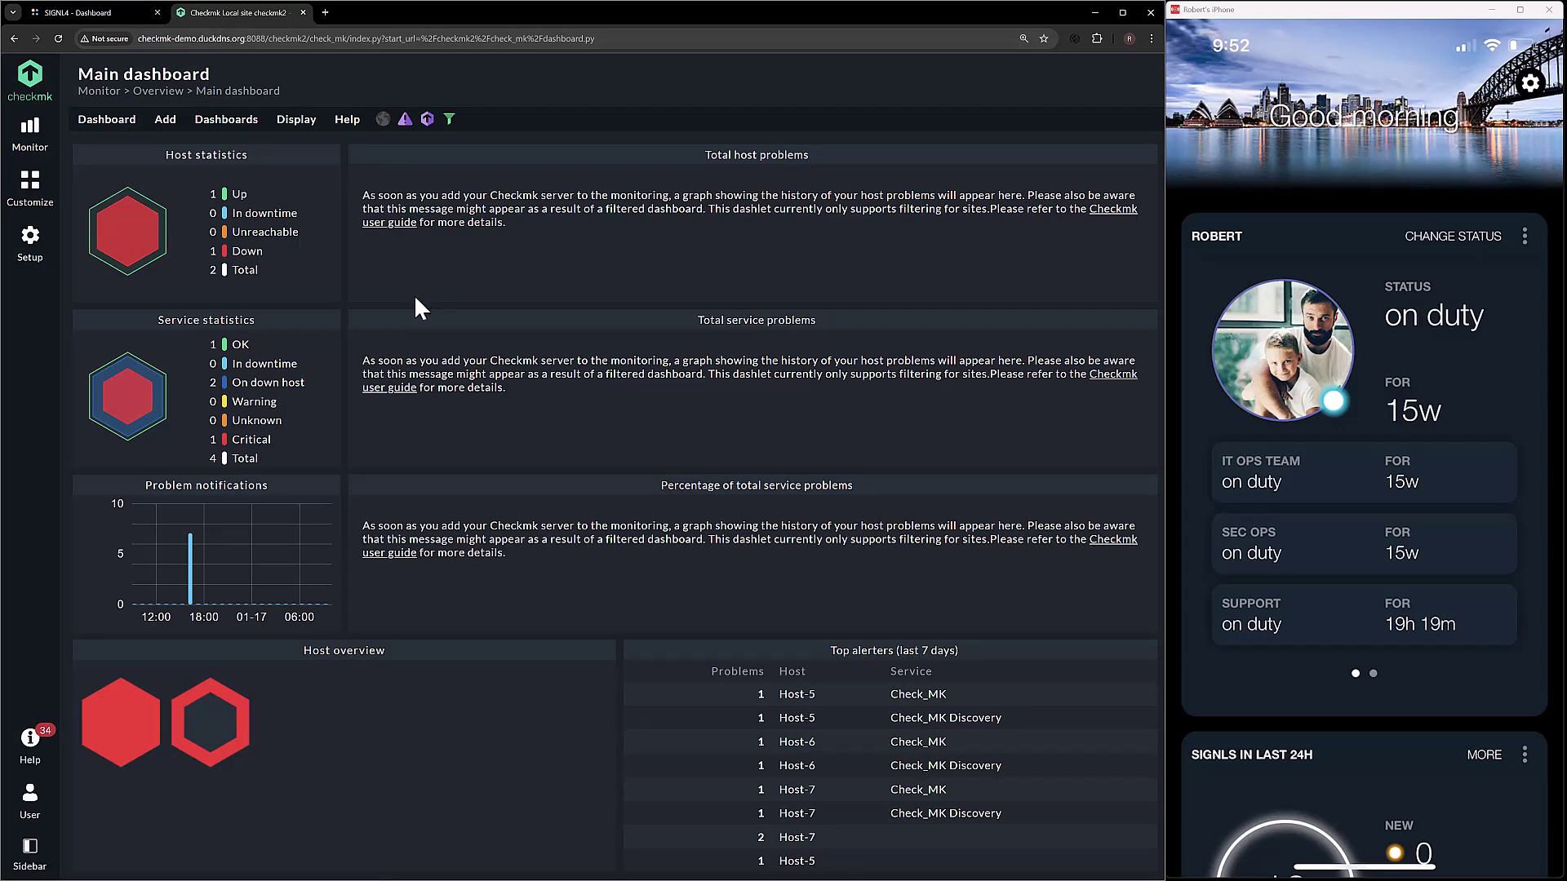
left_click(97, 14)
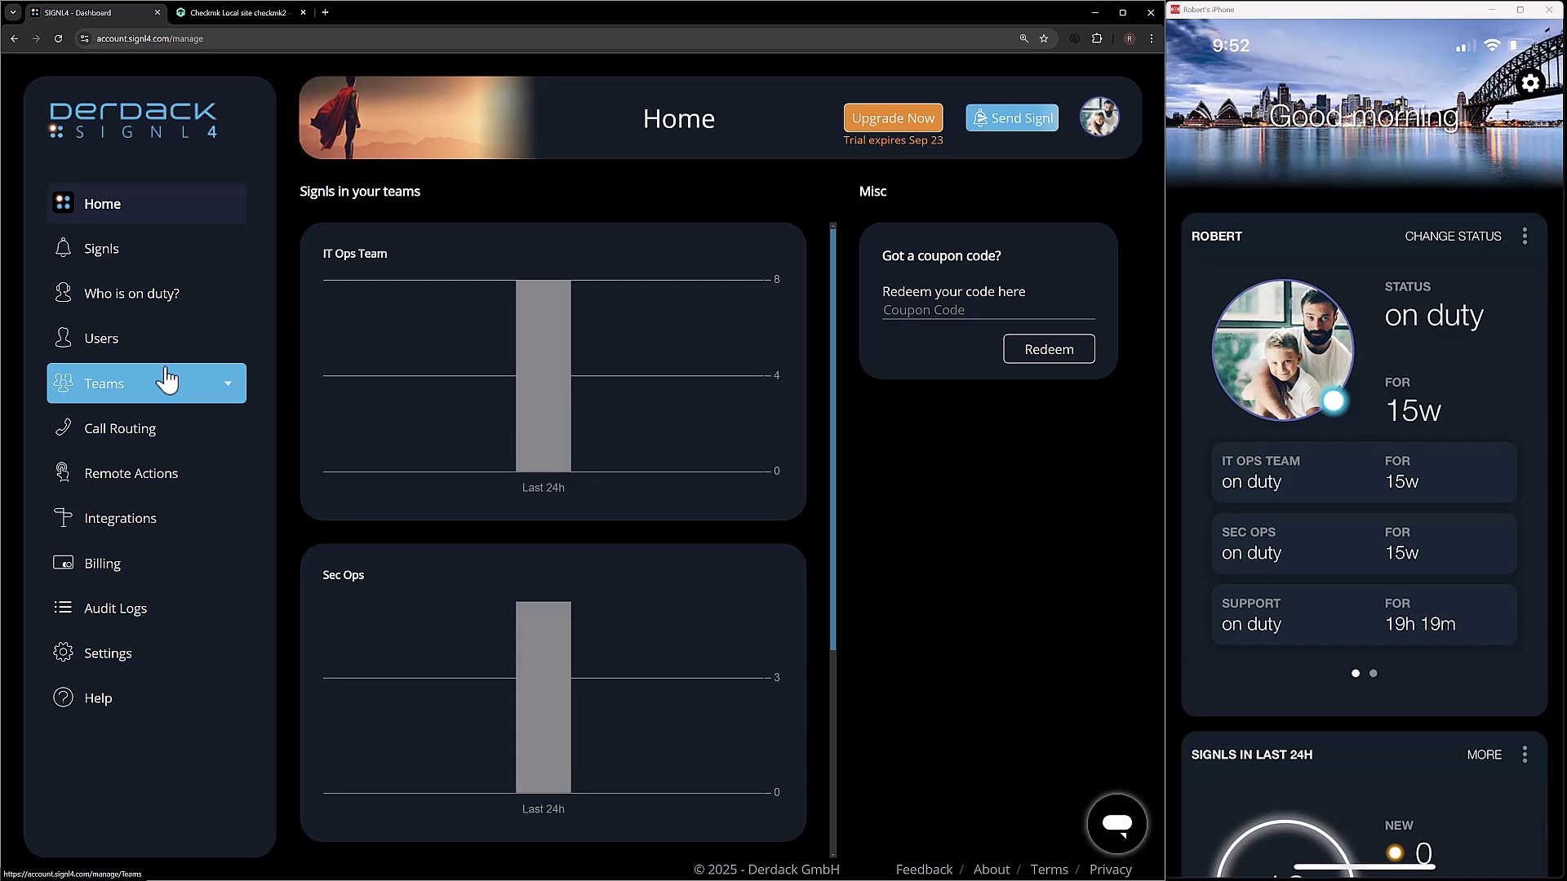
left_click(135, 535)
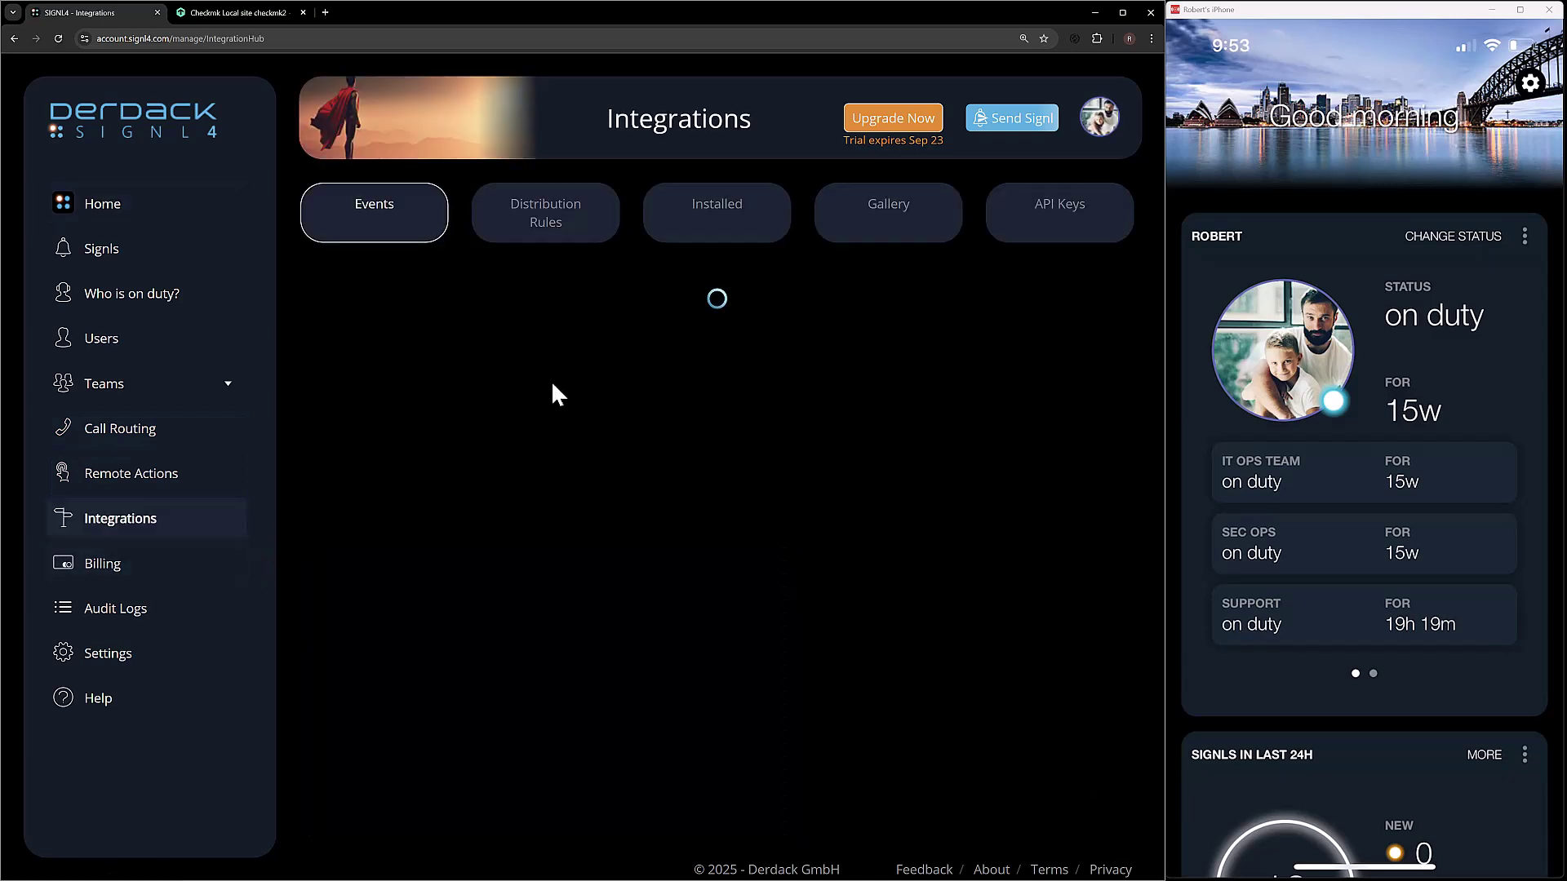
left_click(878, 235)
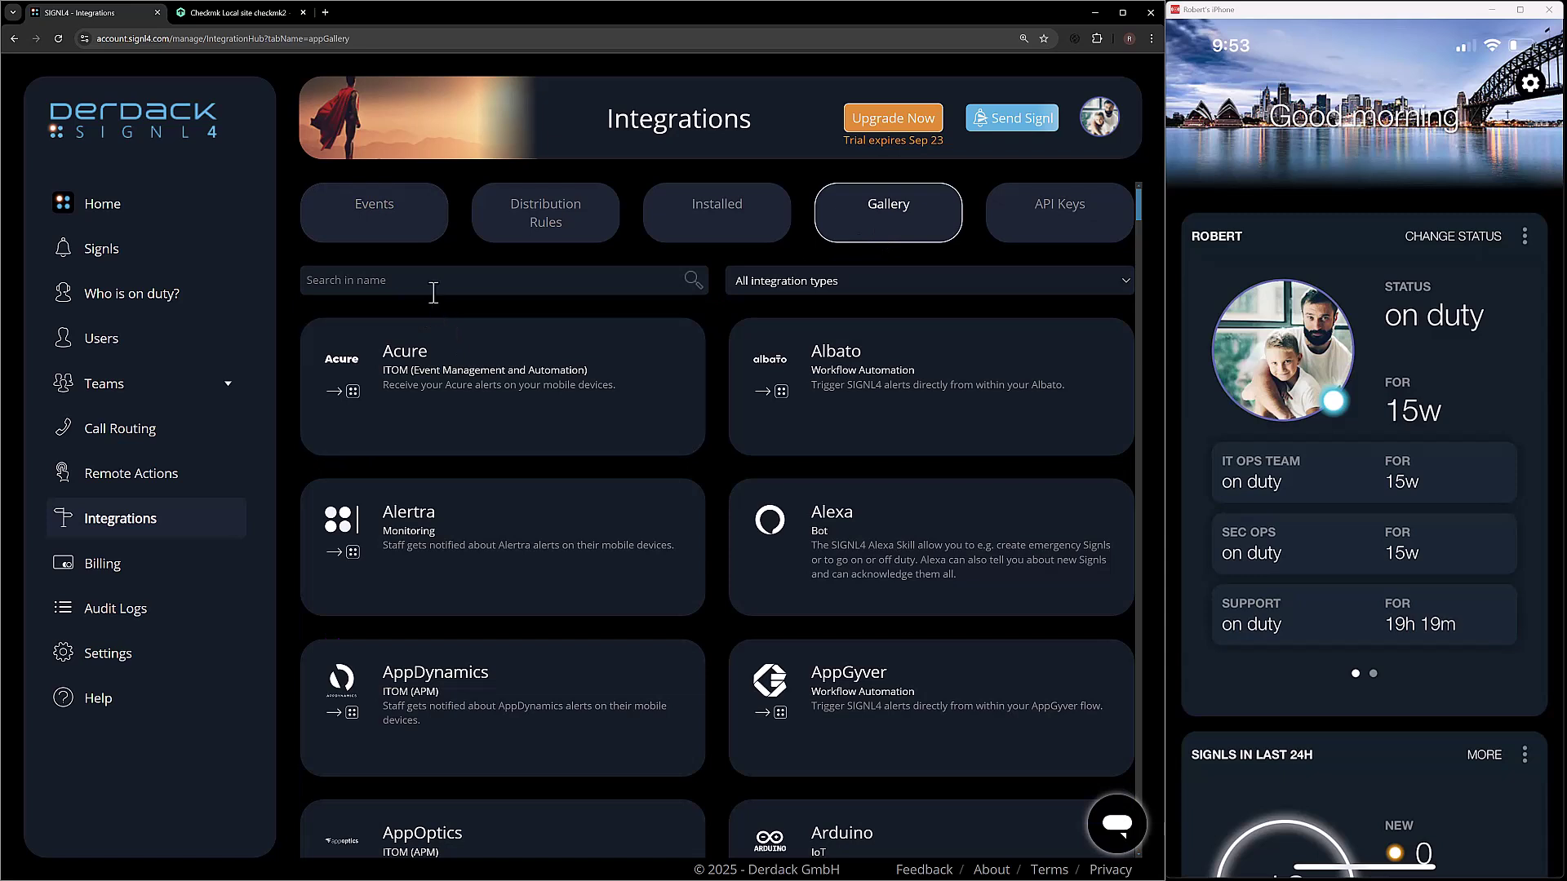
type("checkmk")
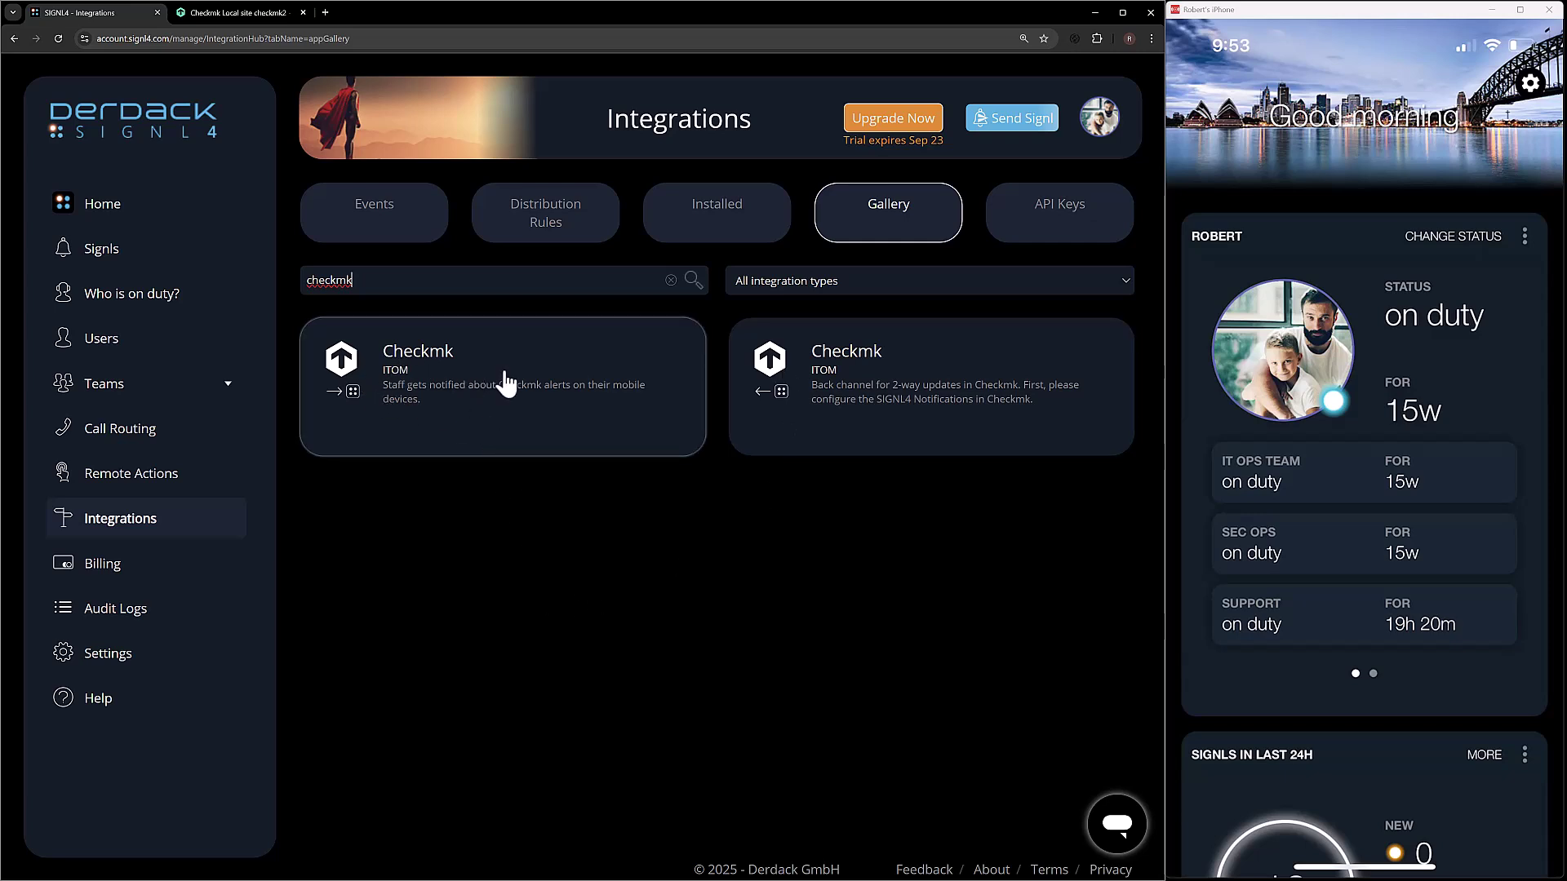
Step: Install the inbound Checkmk integration with IT Ops Team added as the assigned team
left_click(479, 392)
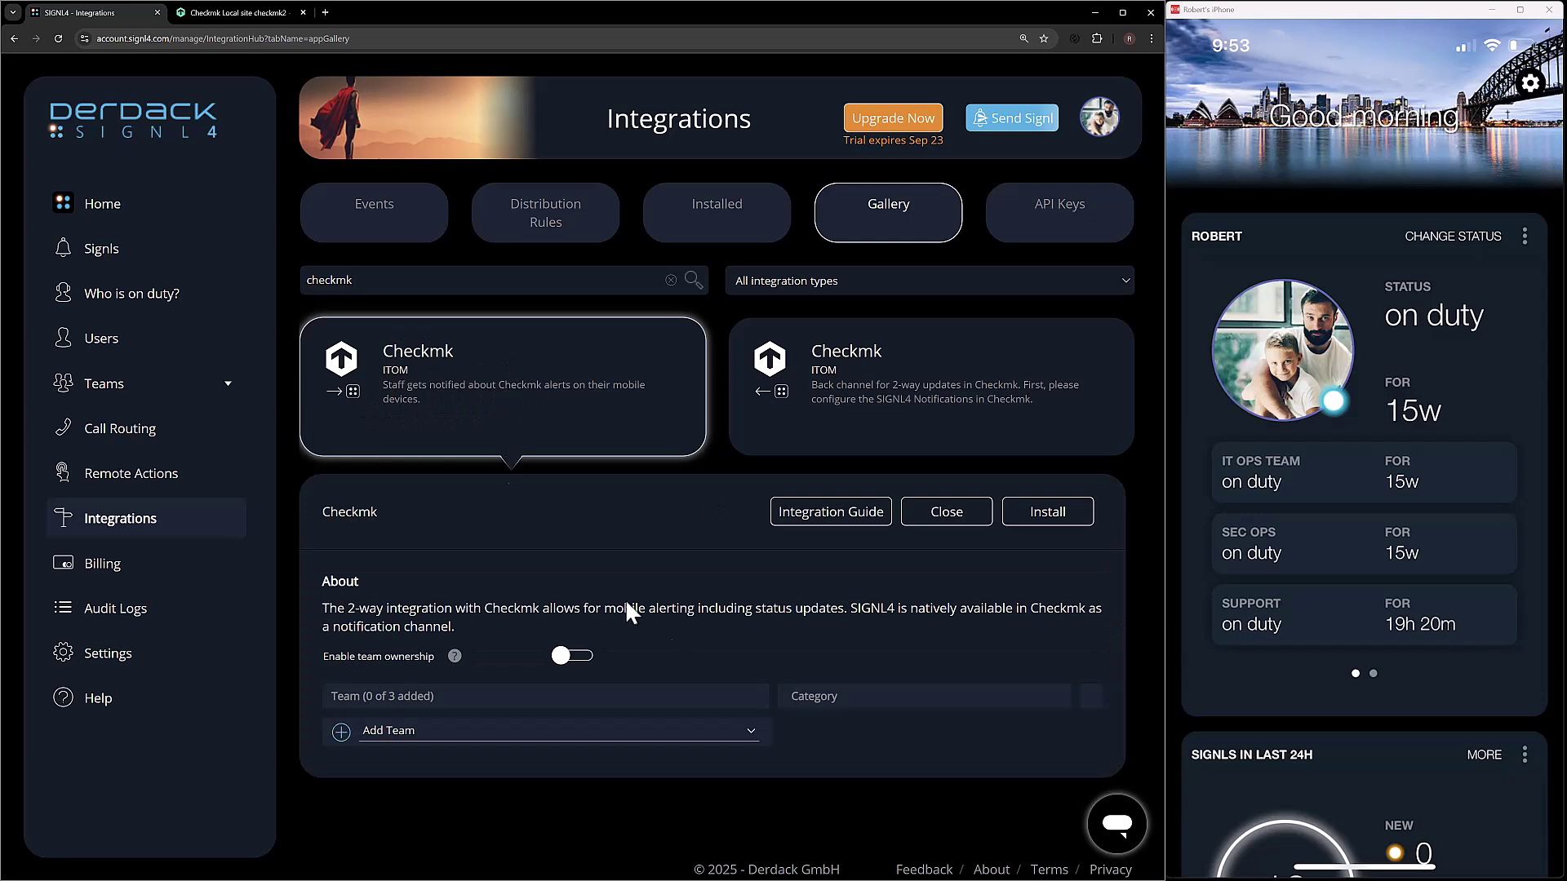
left_click(659, 732)
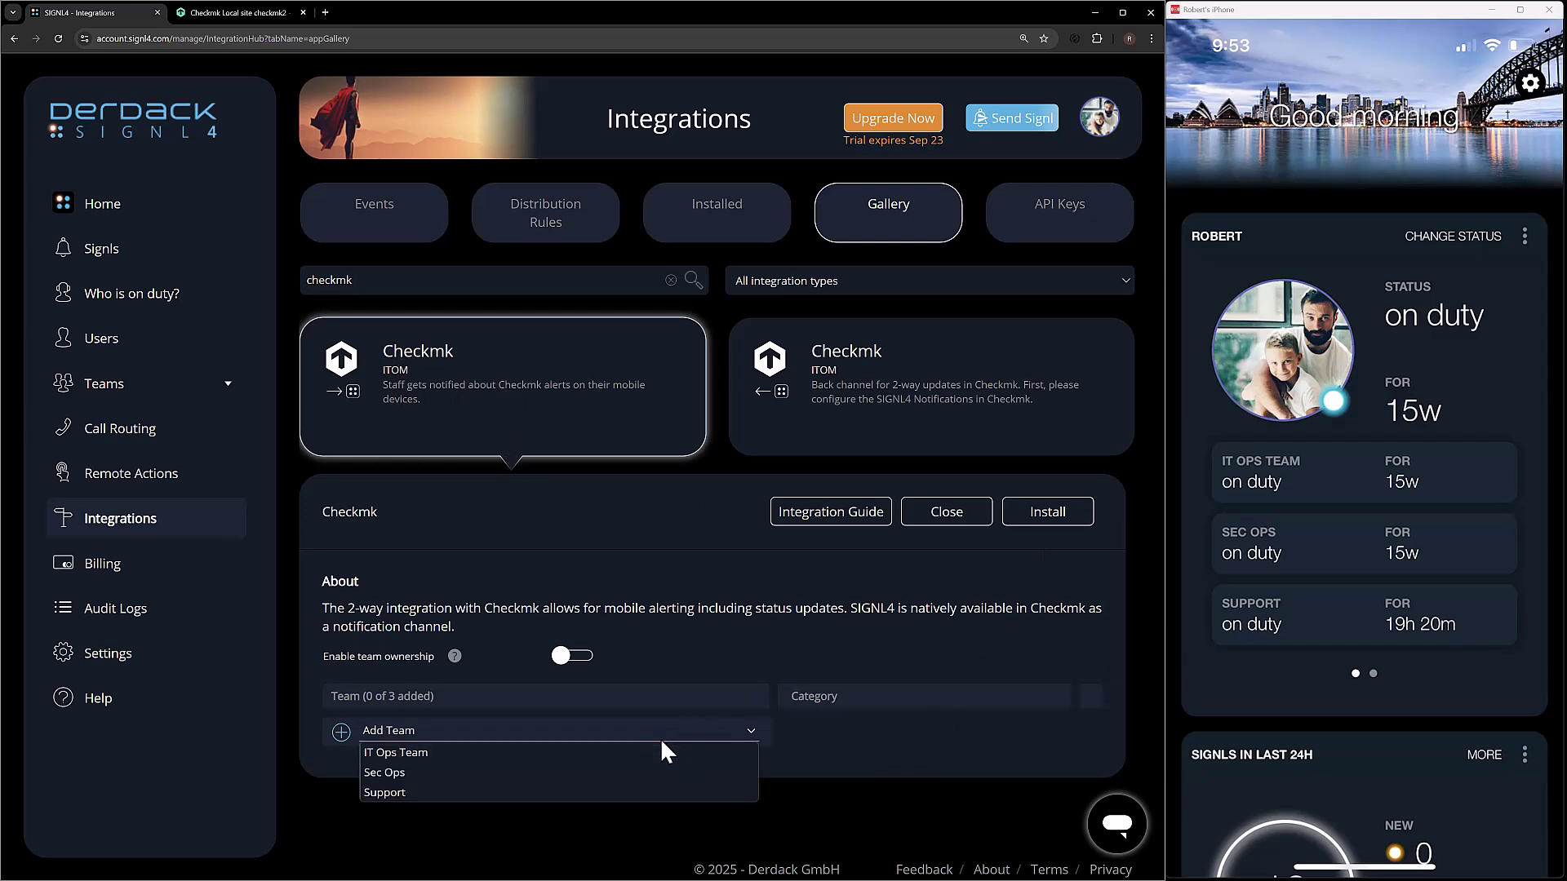
left_click(552, 756)
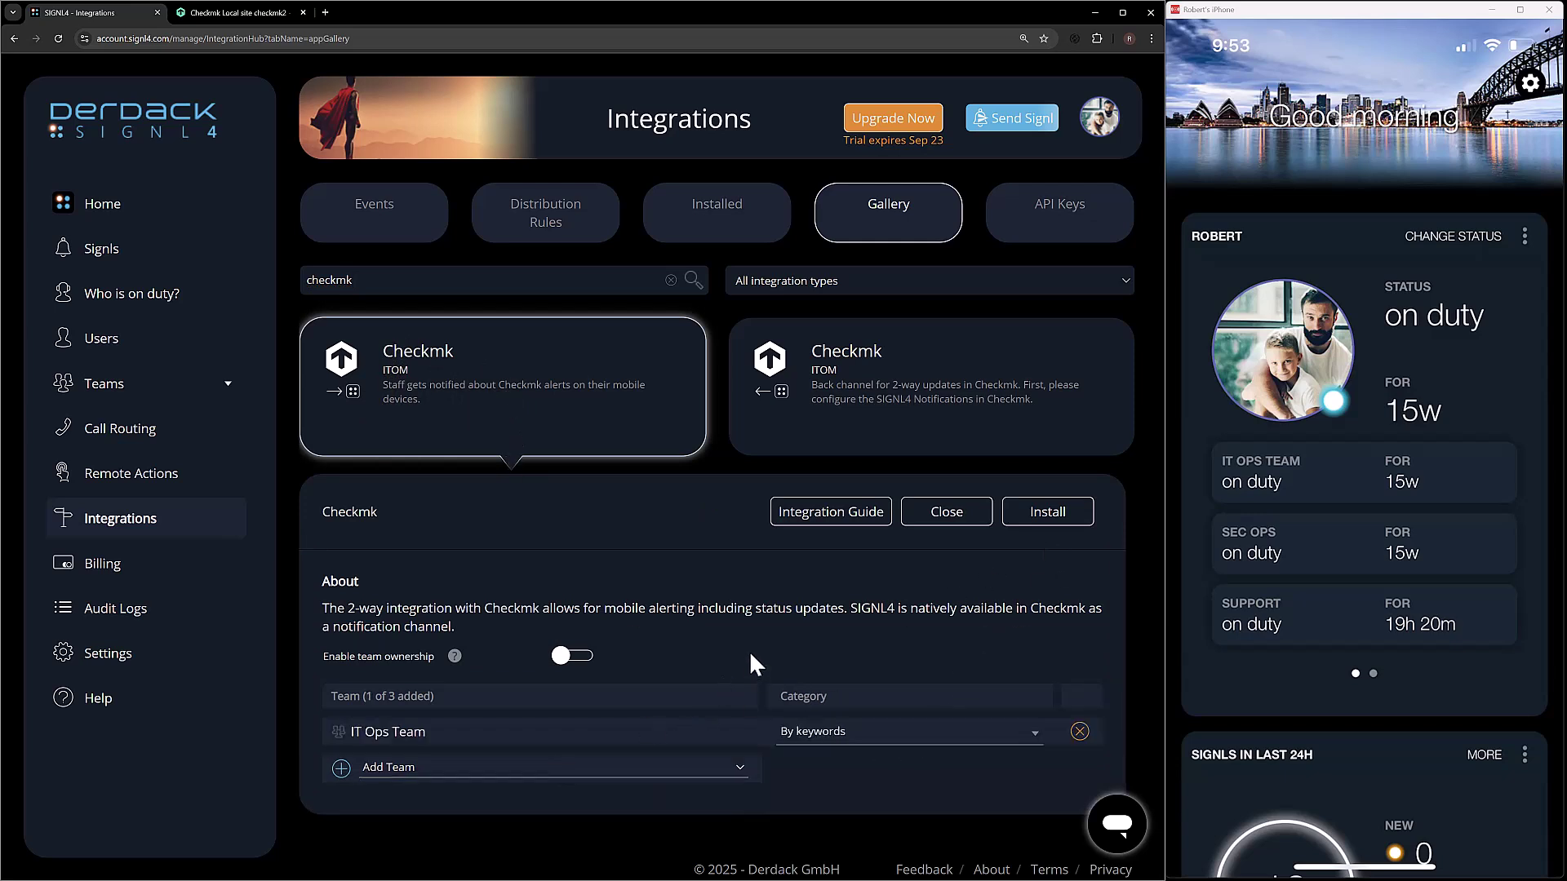
left_click(1019, 524)
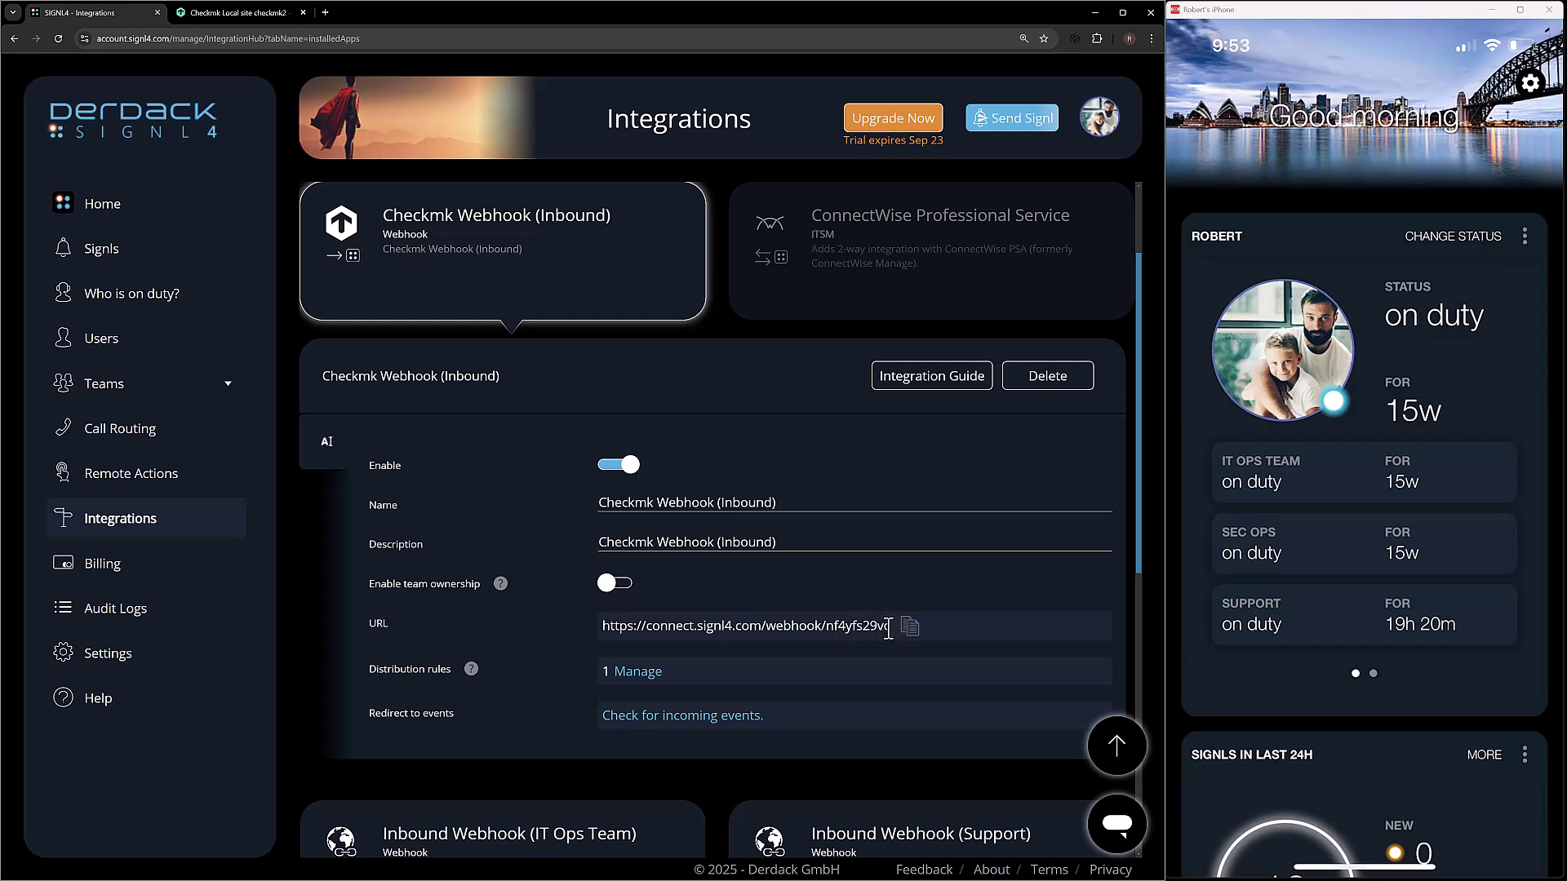
Step: Copy the team secret from the end of the Checkmk Webhook (Inbound) URL
left_click_drag(890, 629, 824, 632)
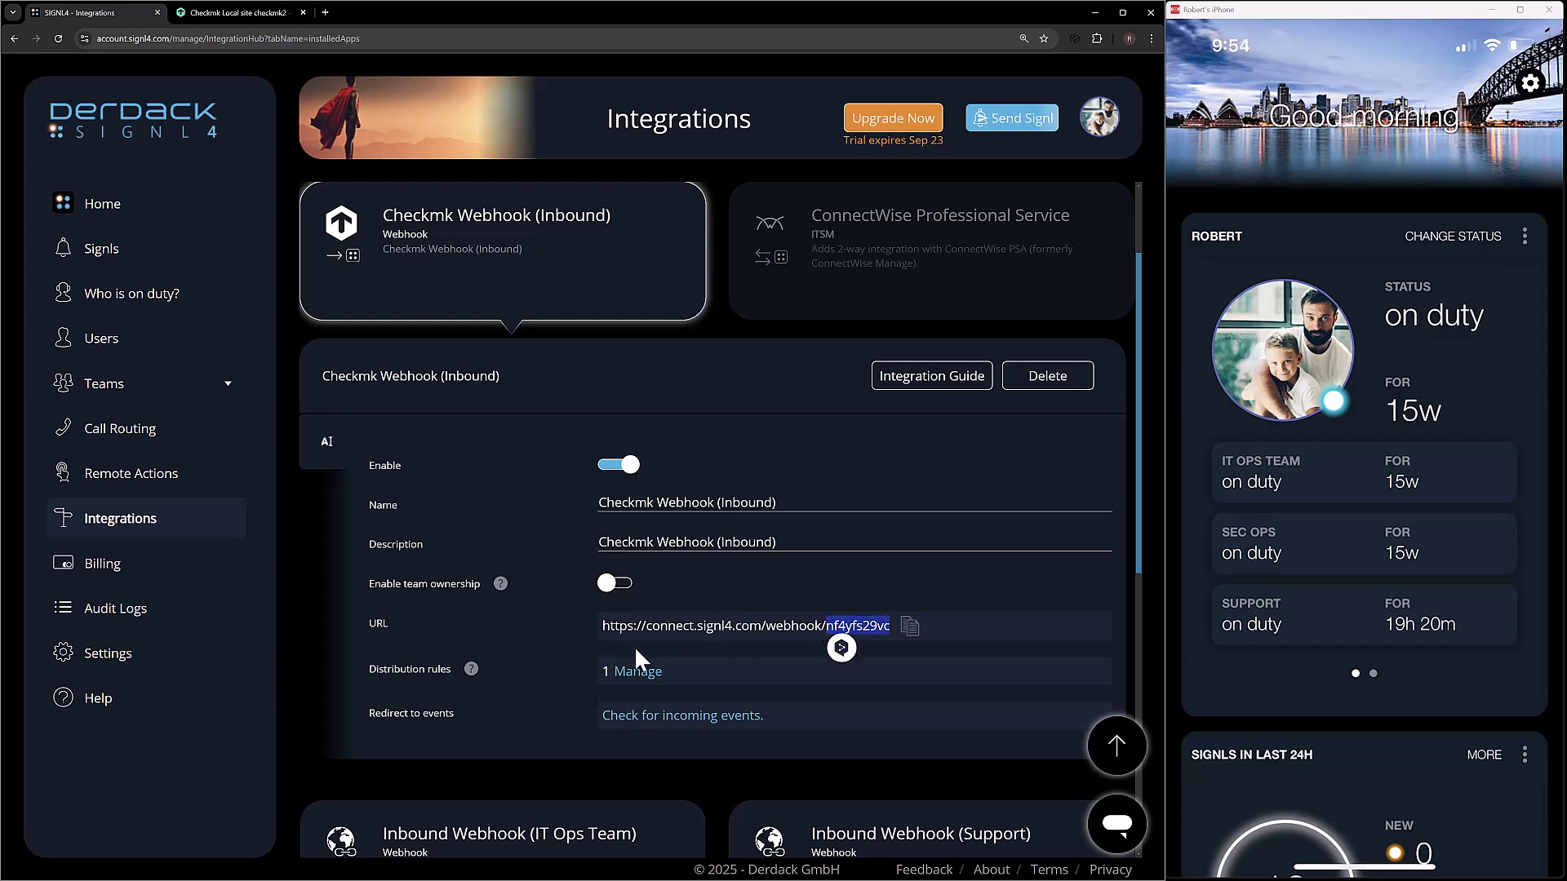
right_click(867, 634)
left_click(894, 642)
Step: Switch to Checkmk and start a new notification rule with the description "Signl4"
left_click(236, 13)
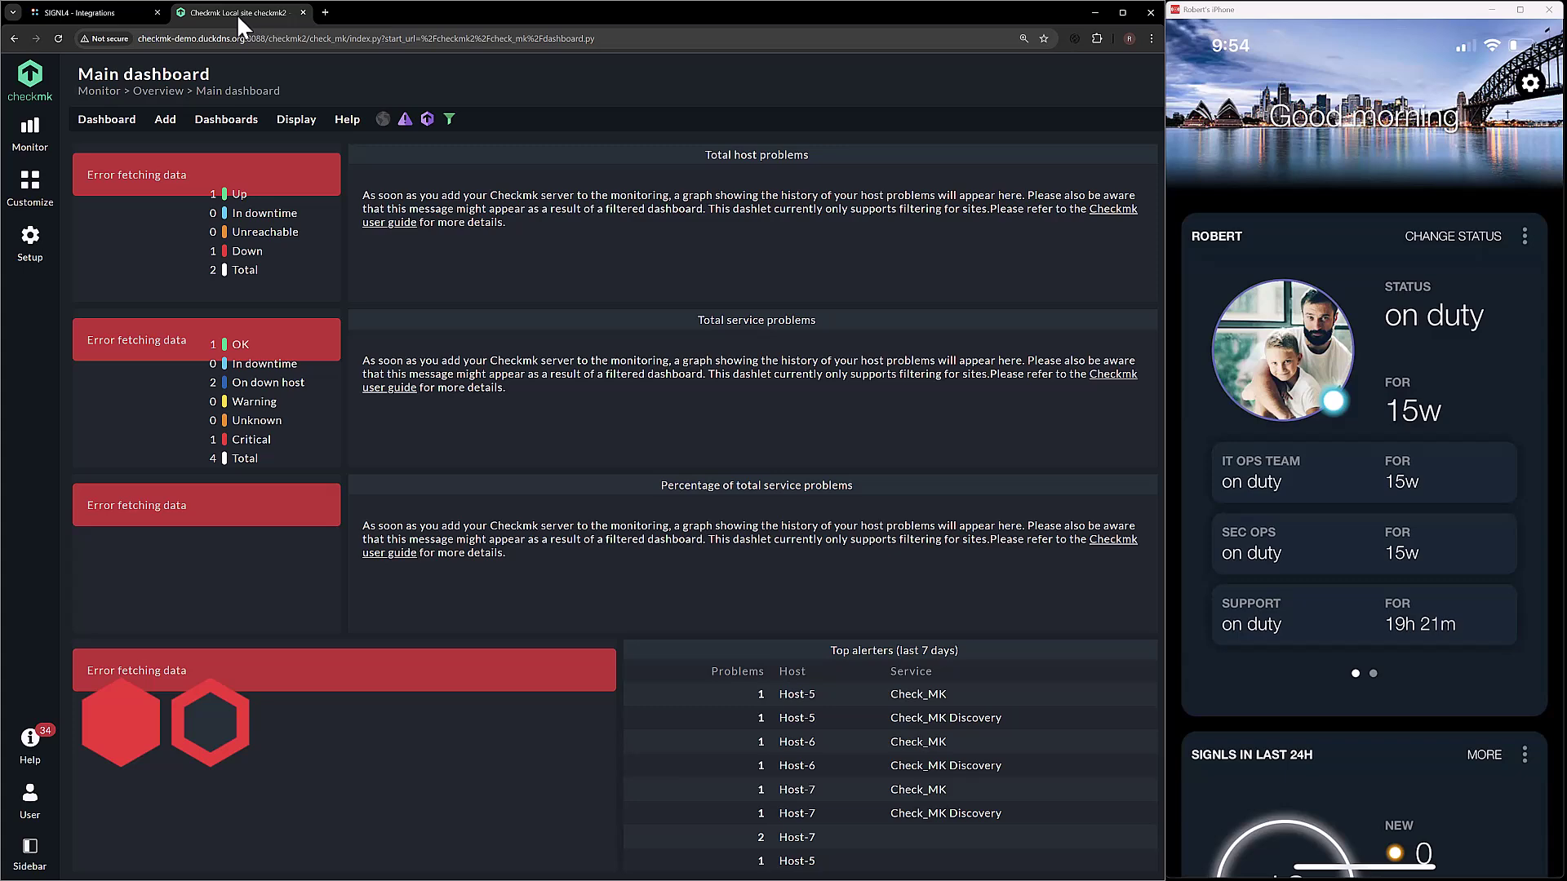
left_click(37, 260)
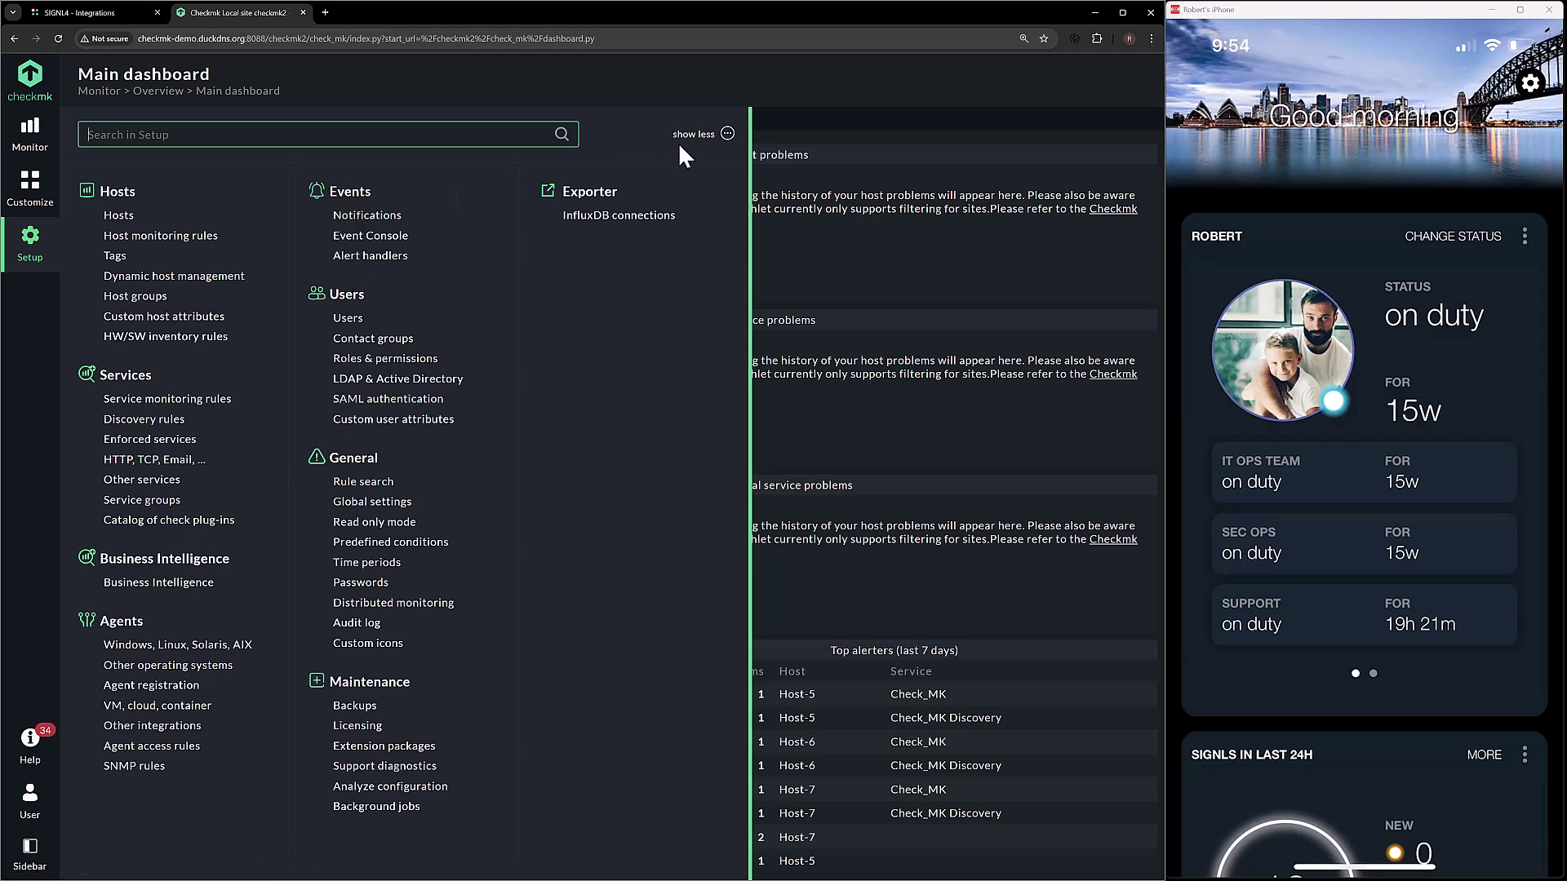
left_click(373, 221)
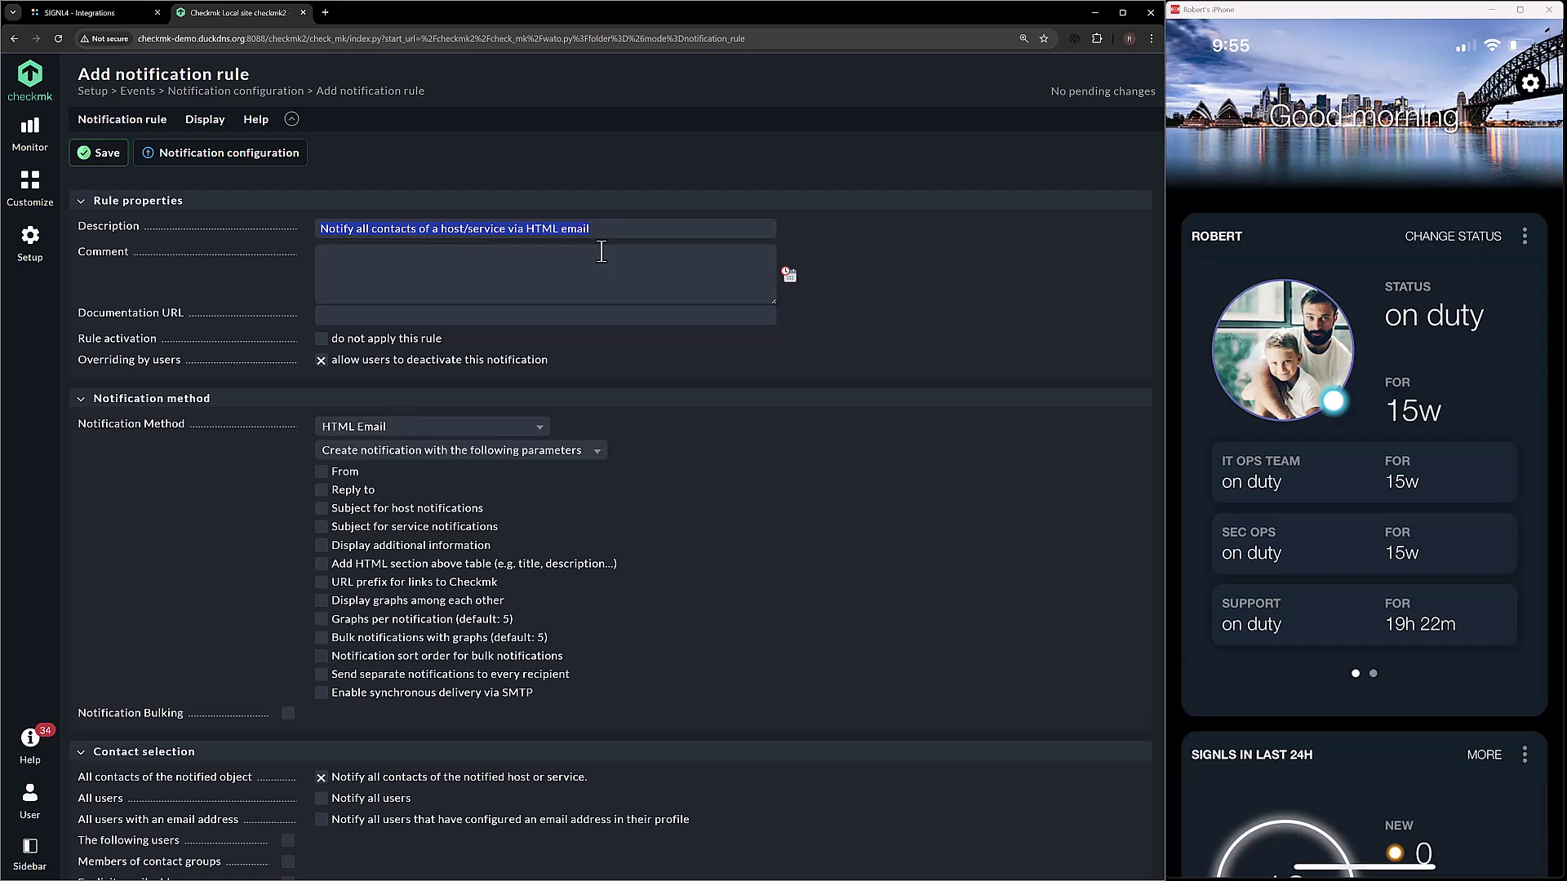
type("Signl4")
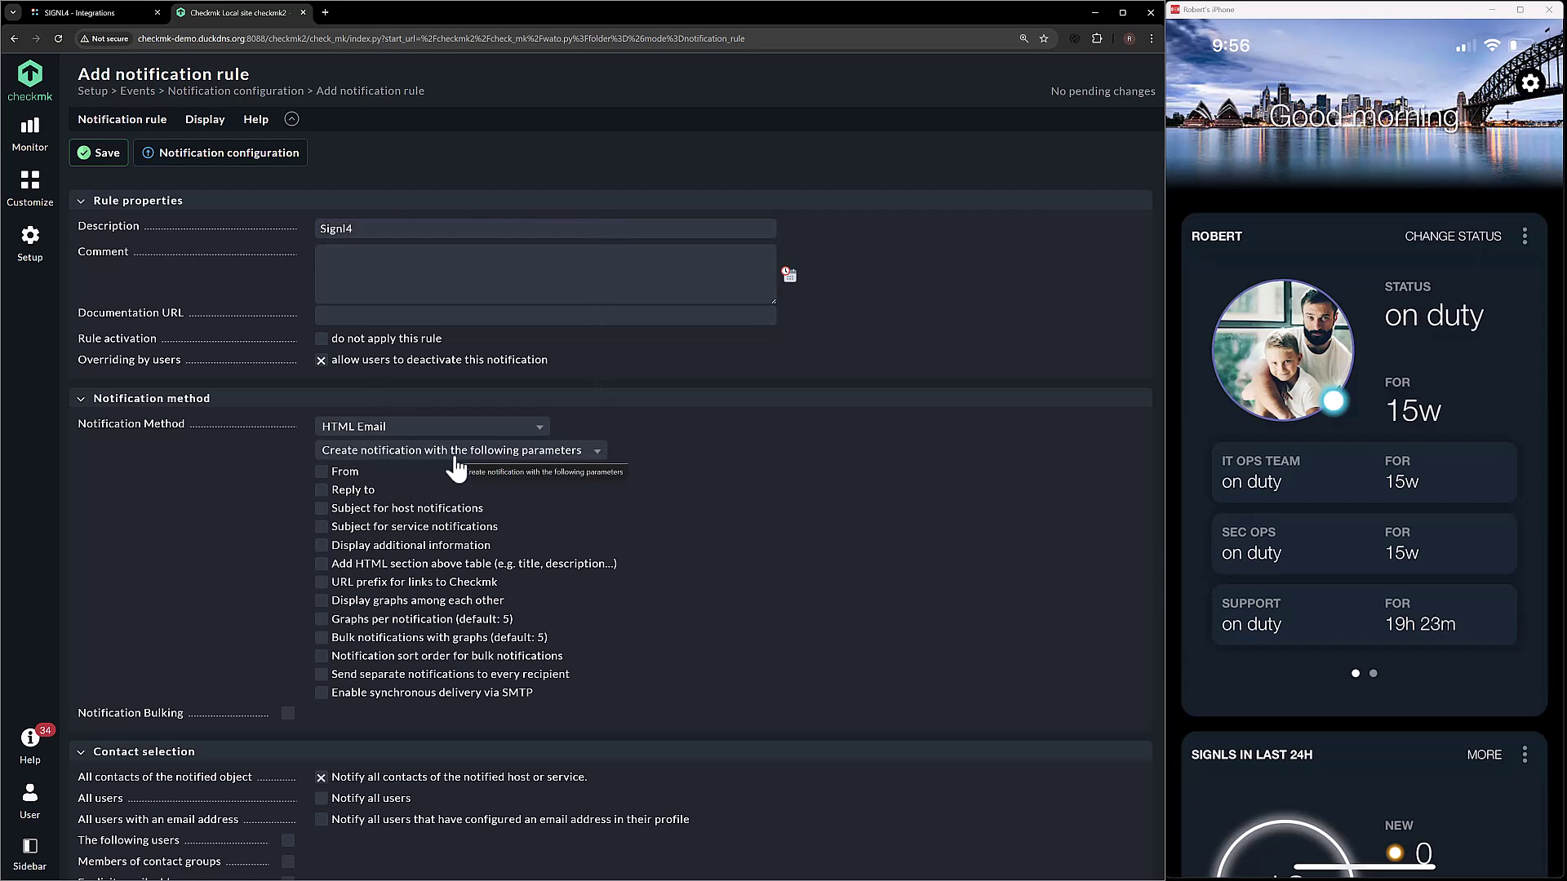
Step: Set the rule's notification method to SIGNL4 Alerting and paste the copied team secret into Team Secret
left_click(409, 433)
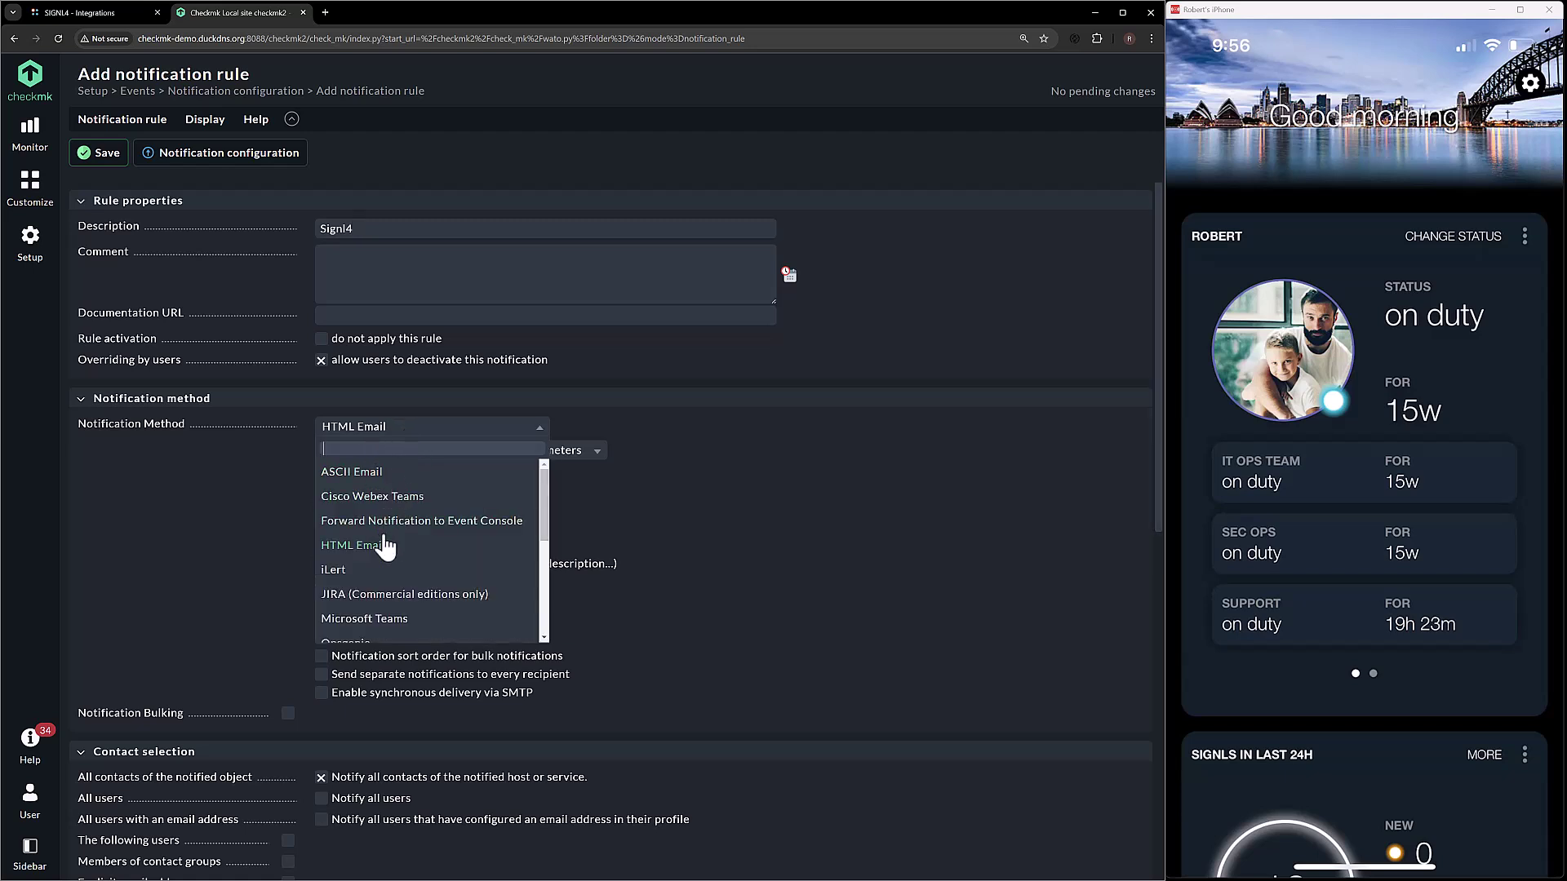
scroll(408, 548, "down", 3)
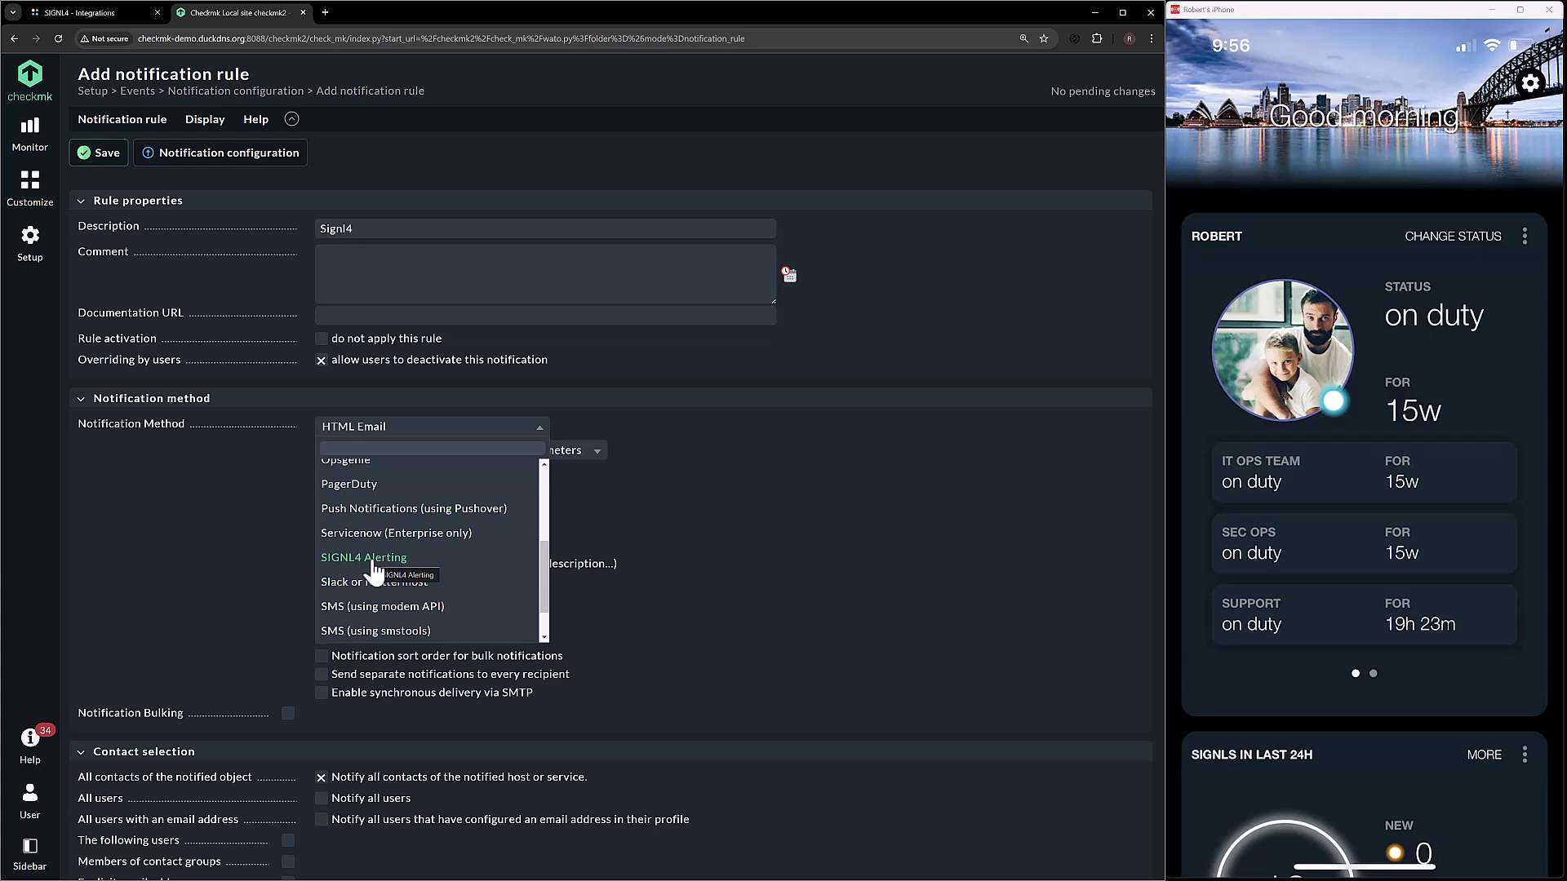
left_click(374, 560)
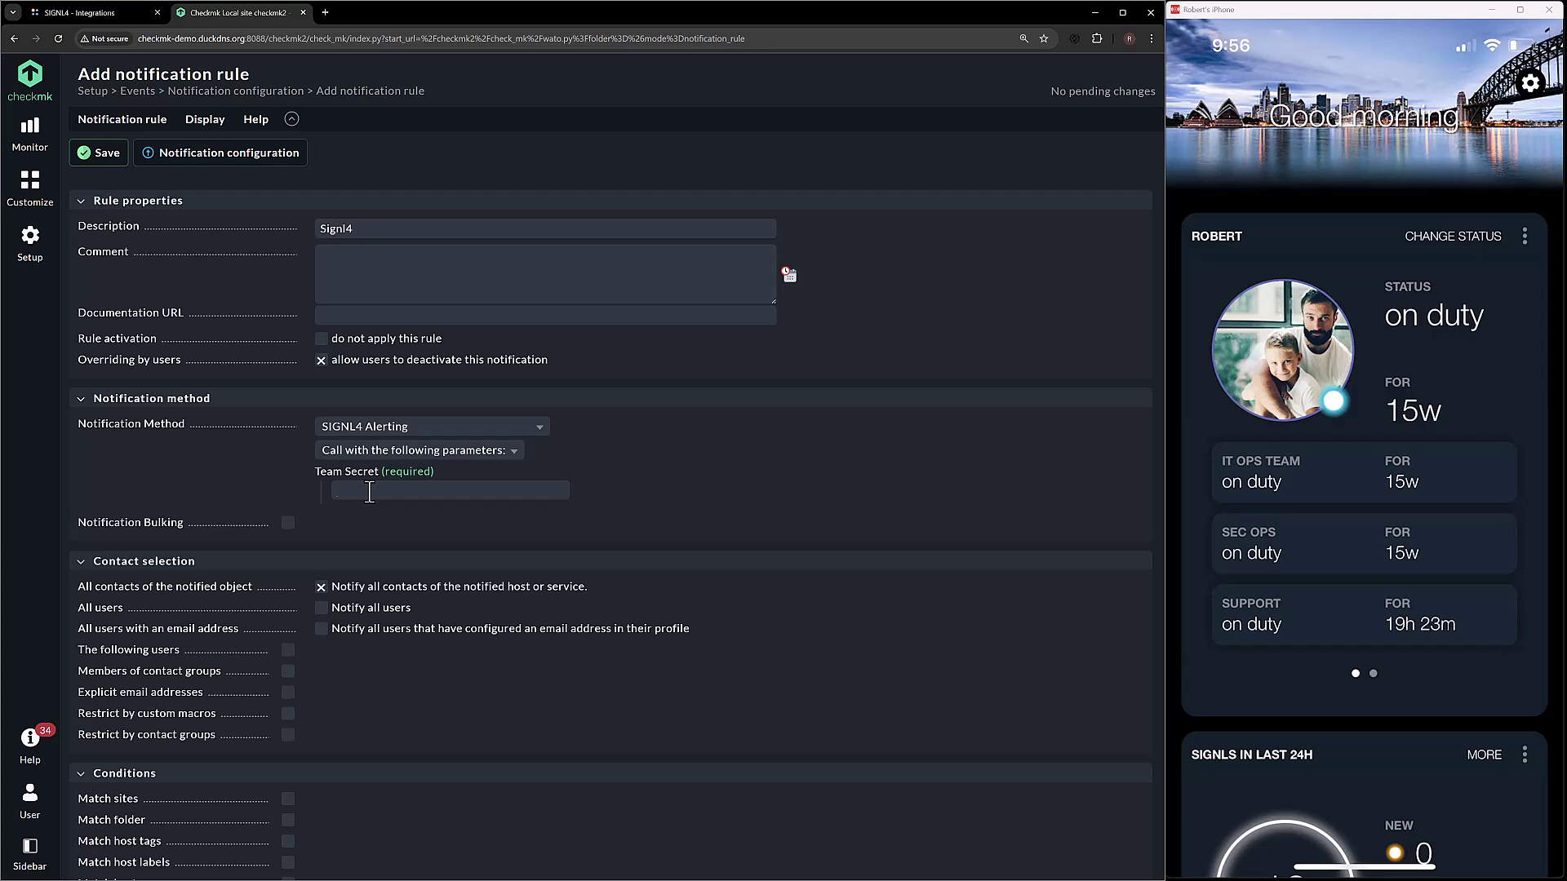
key("ctrl+v")
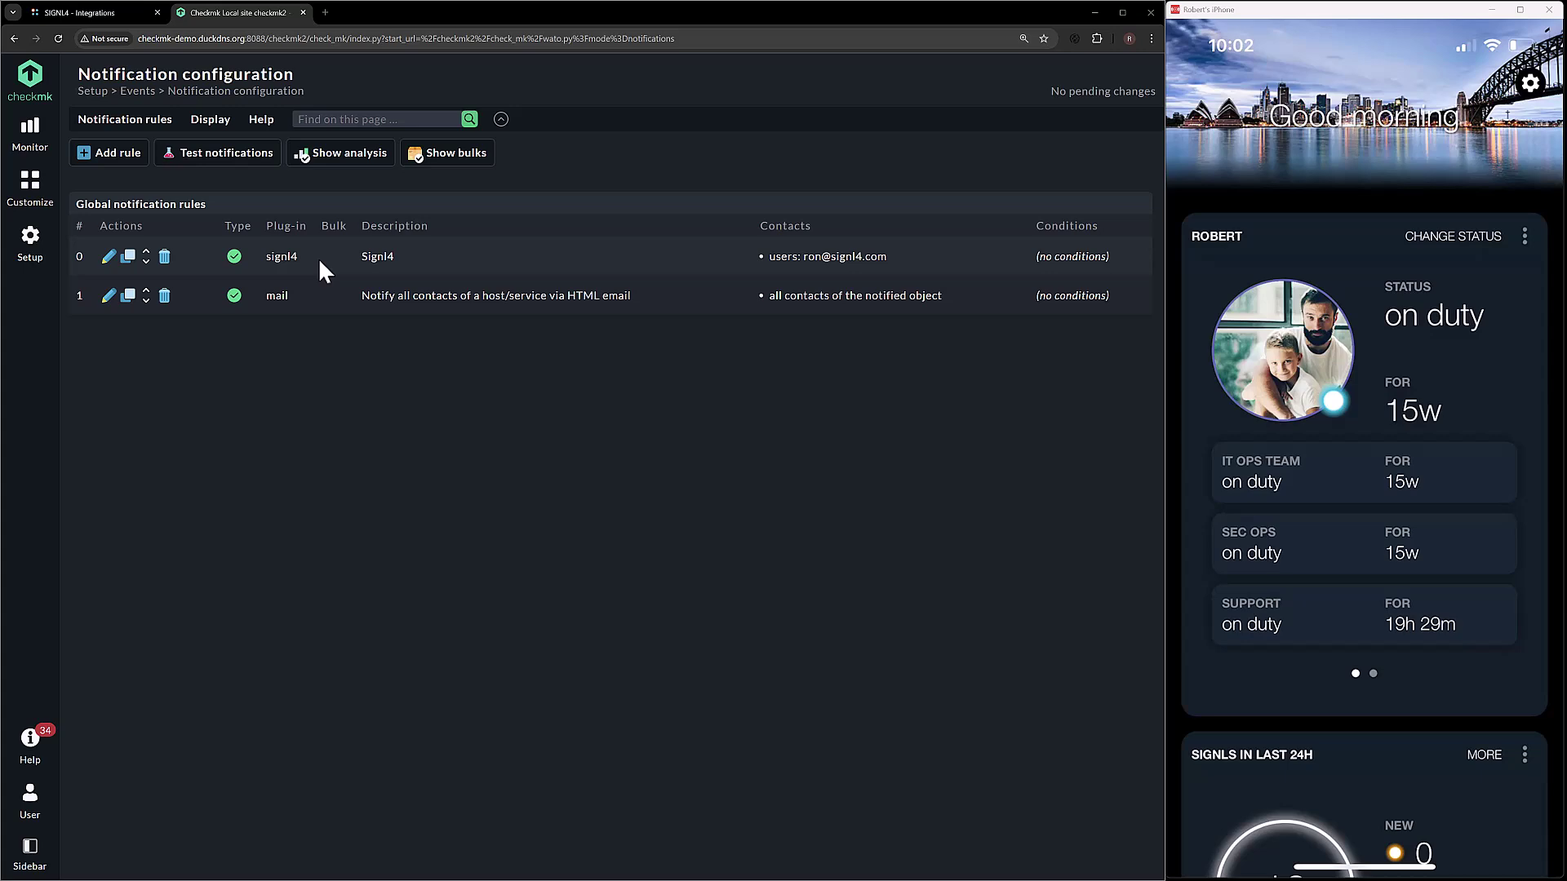
Step: Clone Host-2 from the Checkmk host list as Host-3, then save it and run service discovery
left_click(33, 249)
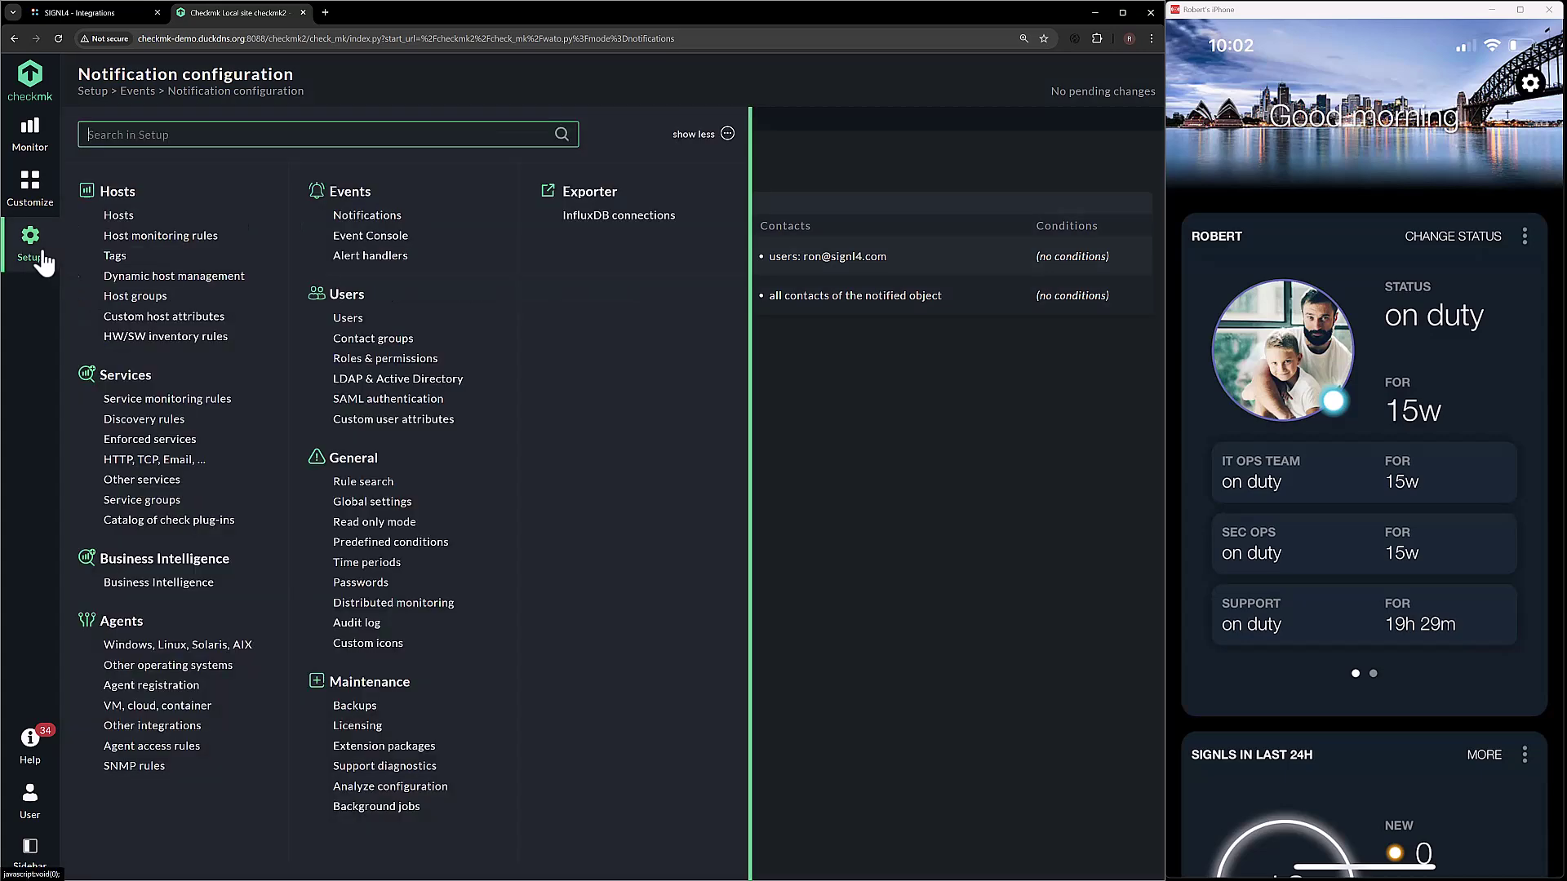
left_click(119, 217)
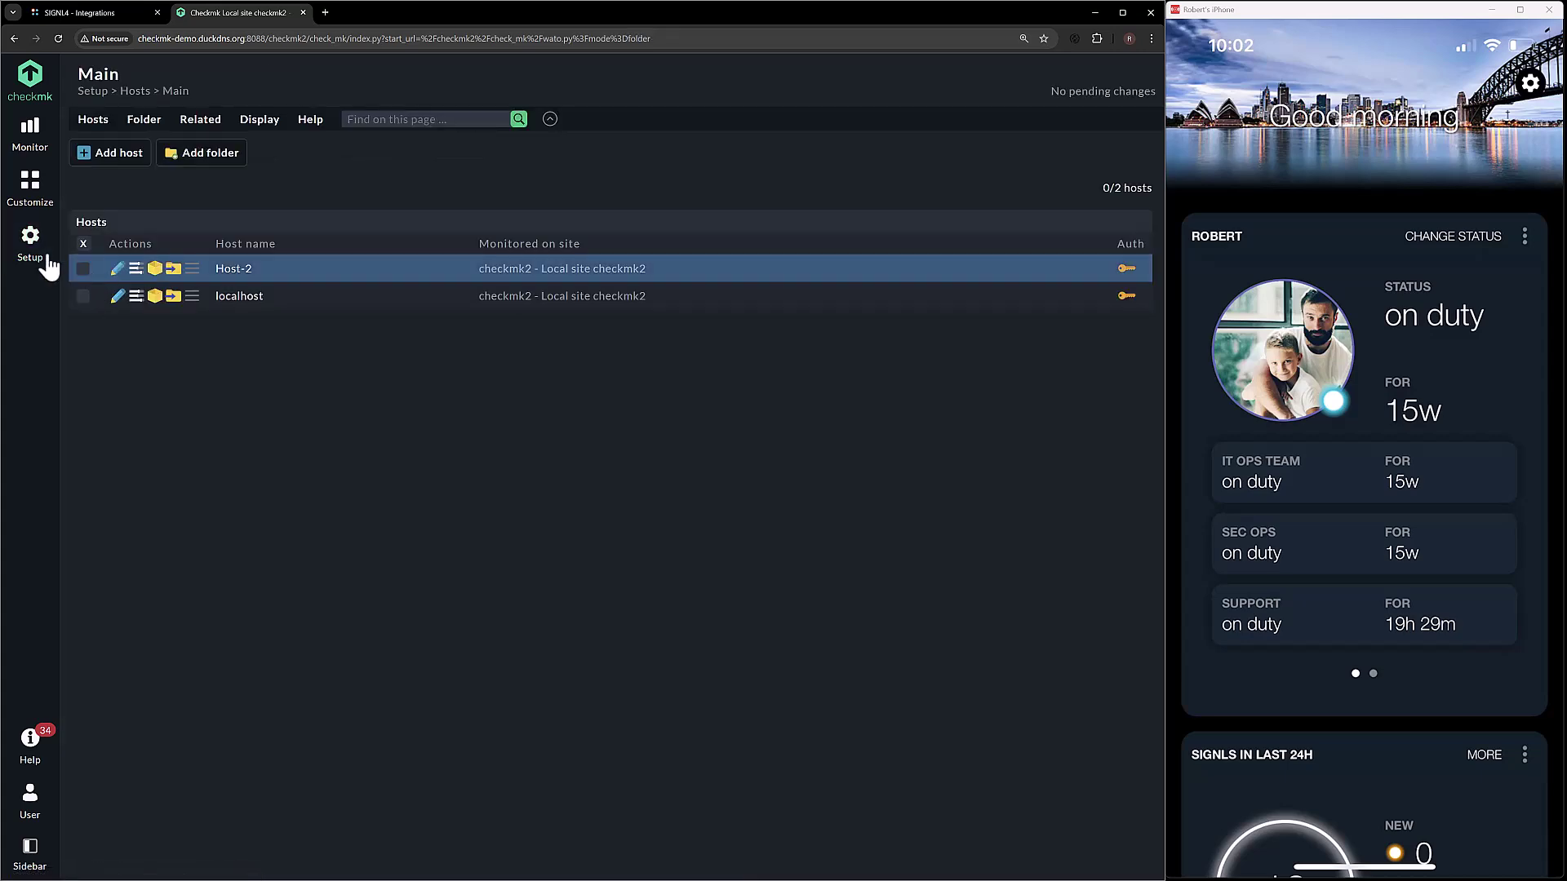
left_click(193, 269)
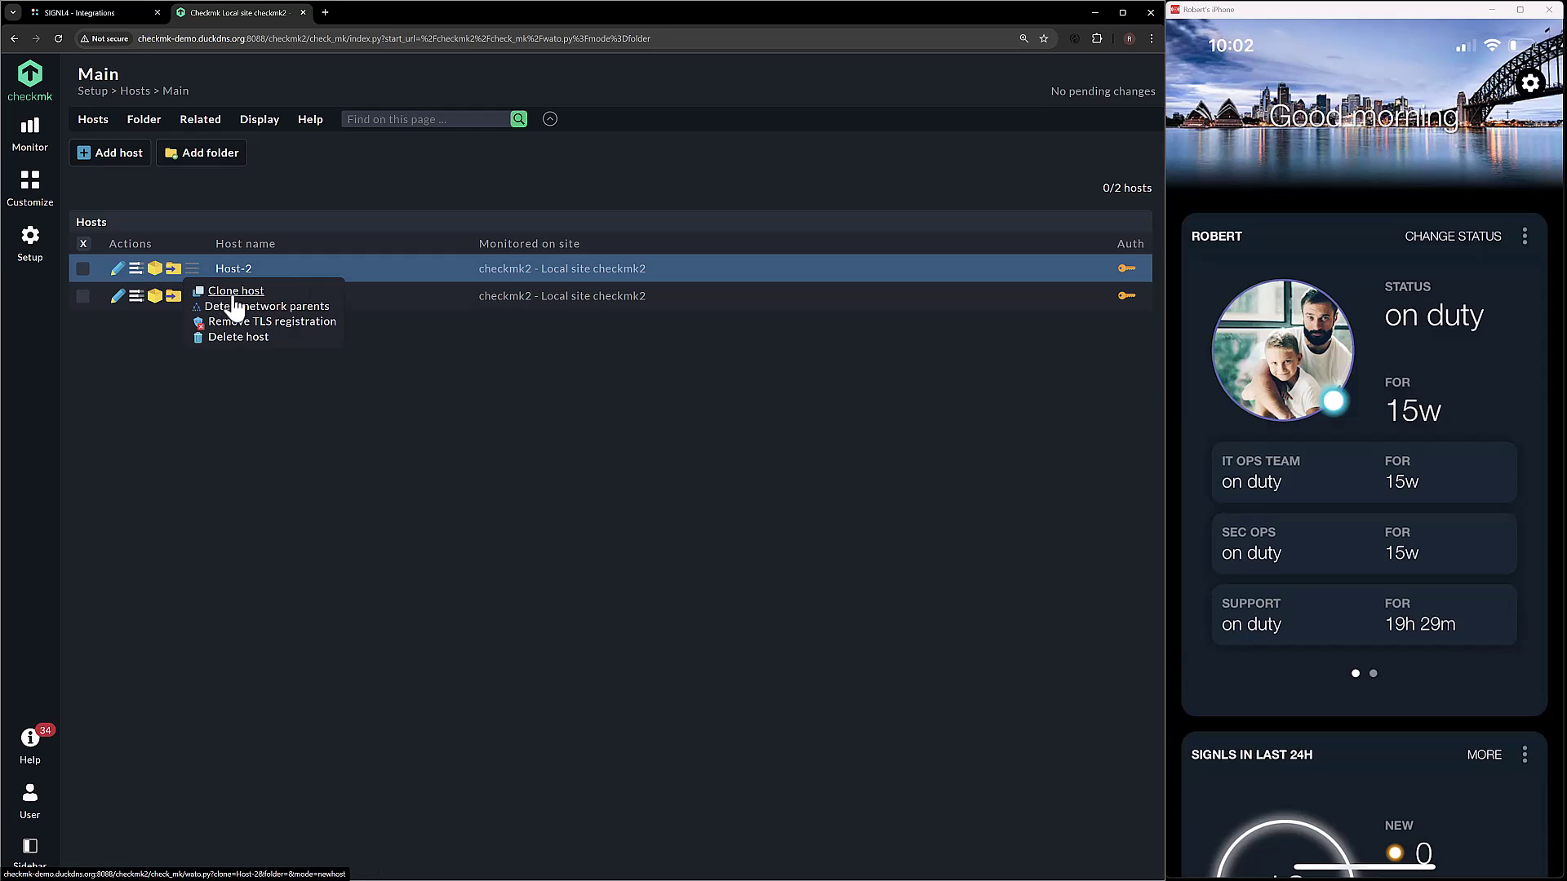
left_click(233, 296)
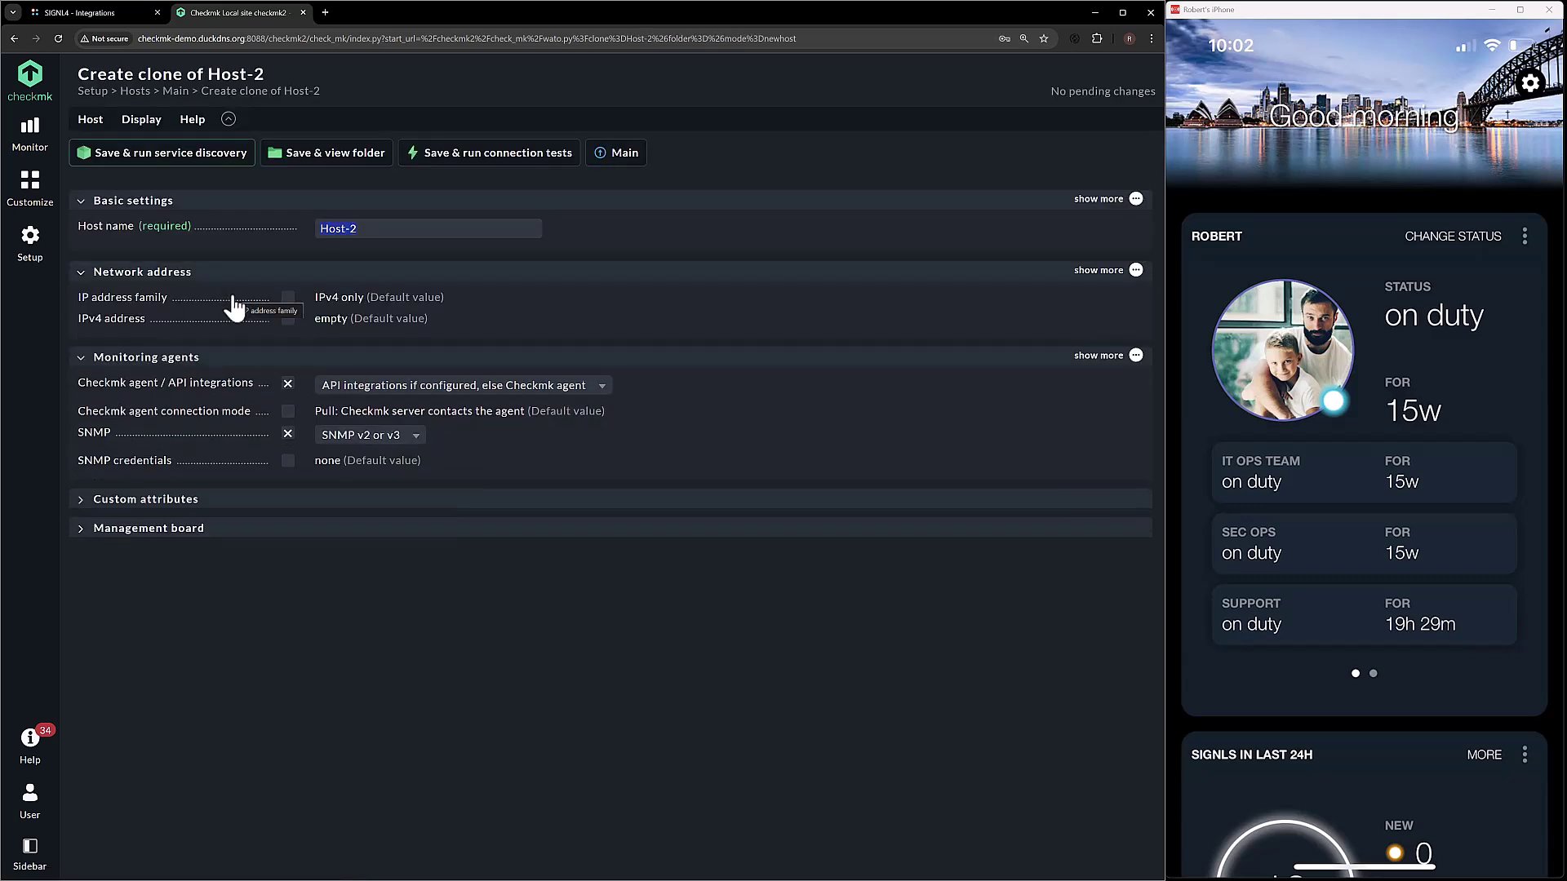
type("Host-3")
left_click(163, 155)
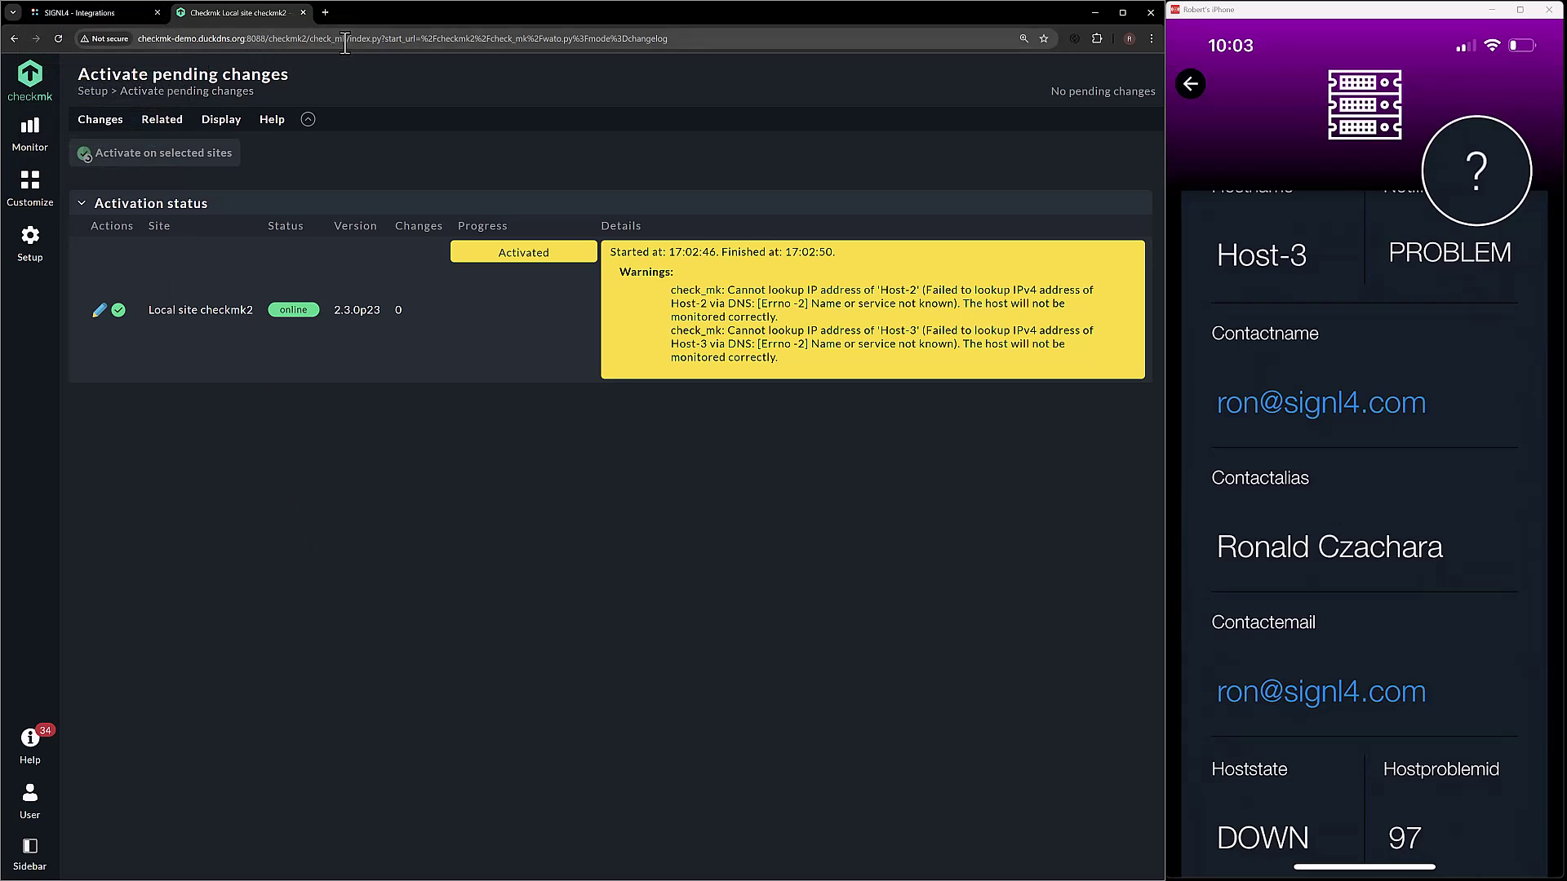
Step: Open the Checkmk user list and check the ID of the cmkadmin administrator account
left_click(31, 245)
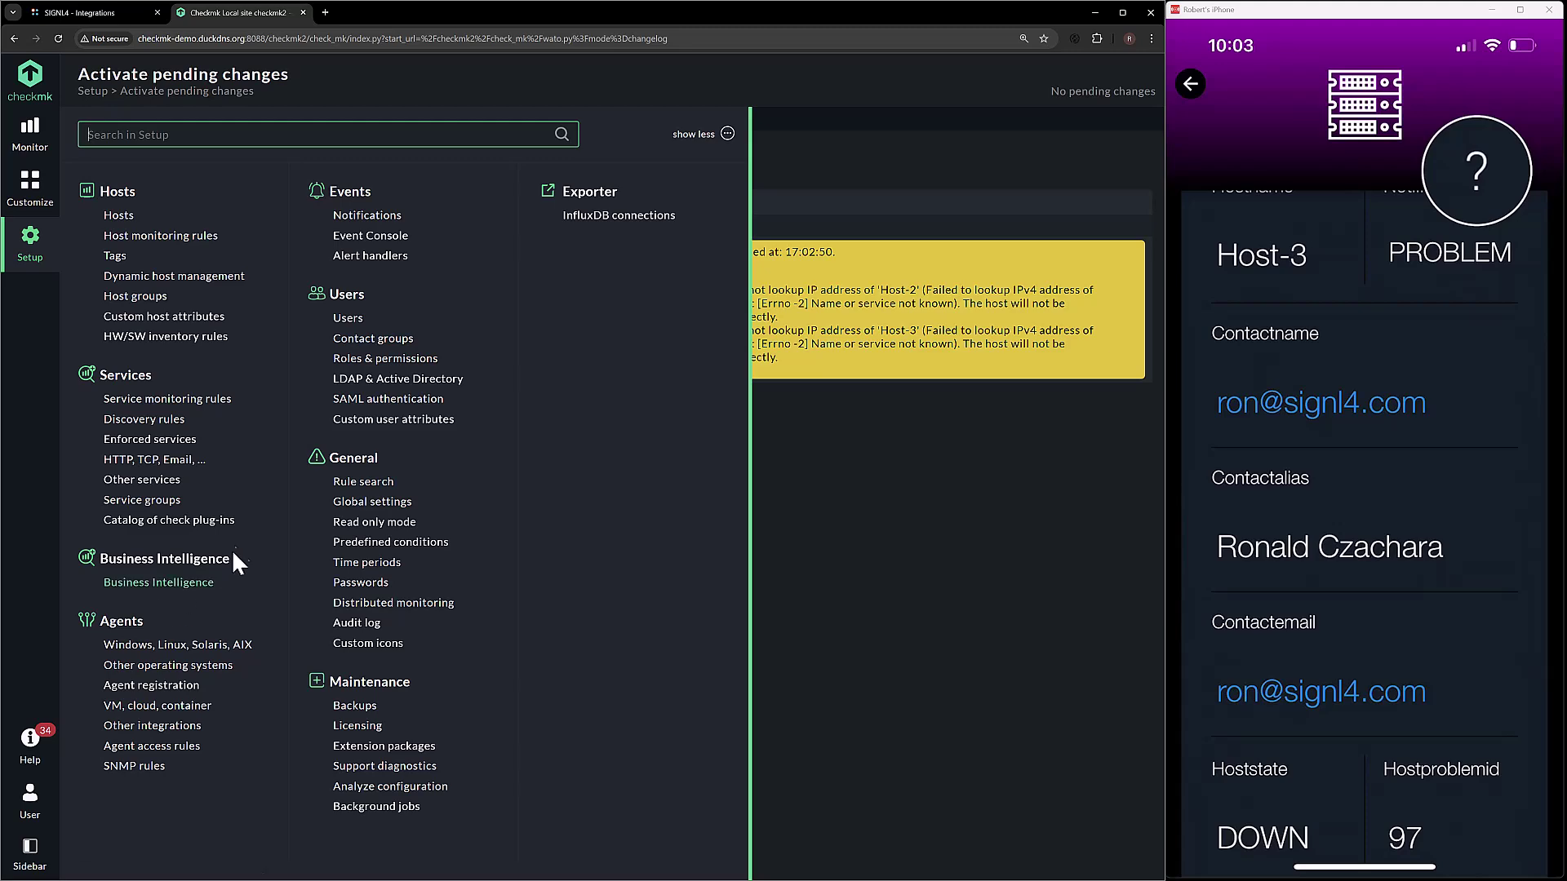
left_click(348, 319)
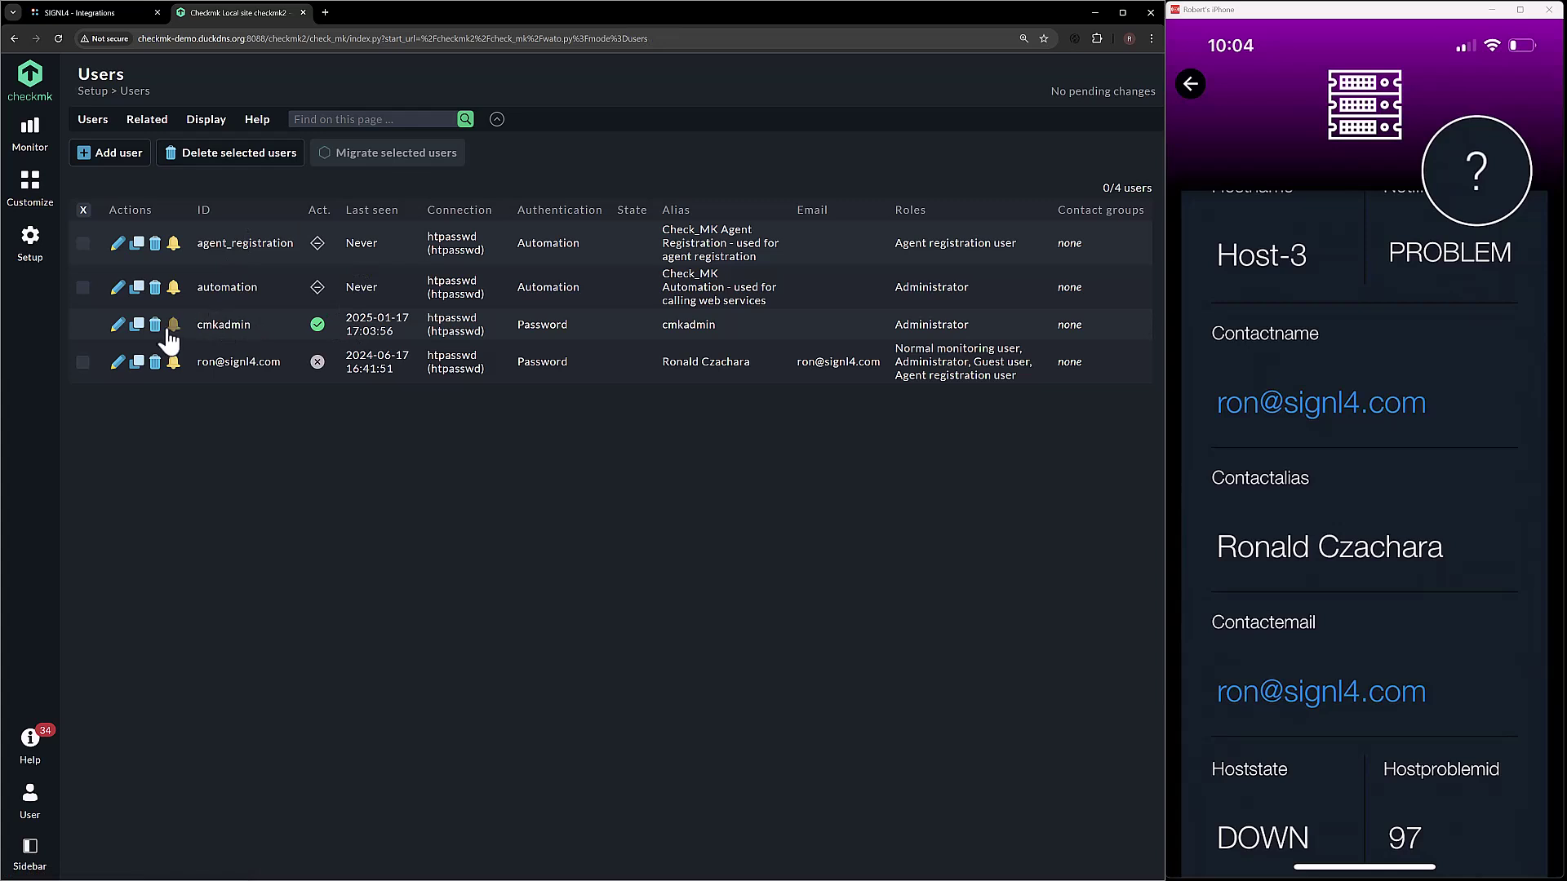
double_click(217, 325)
Step: Switch to the SIGNL4 portal, search the integration gallery for "checkmk", and open the Checkmk back channel integration for 2-way updates
left_click(100, 12)
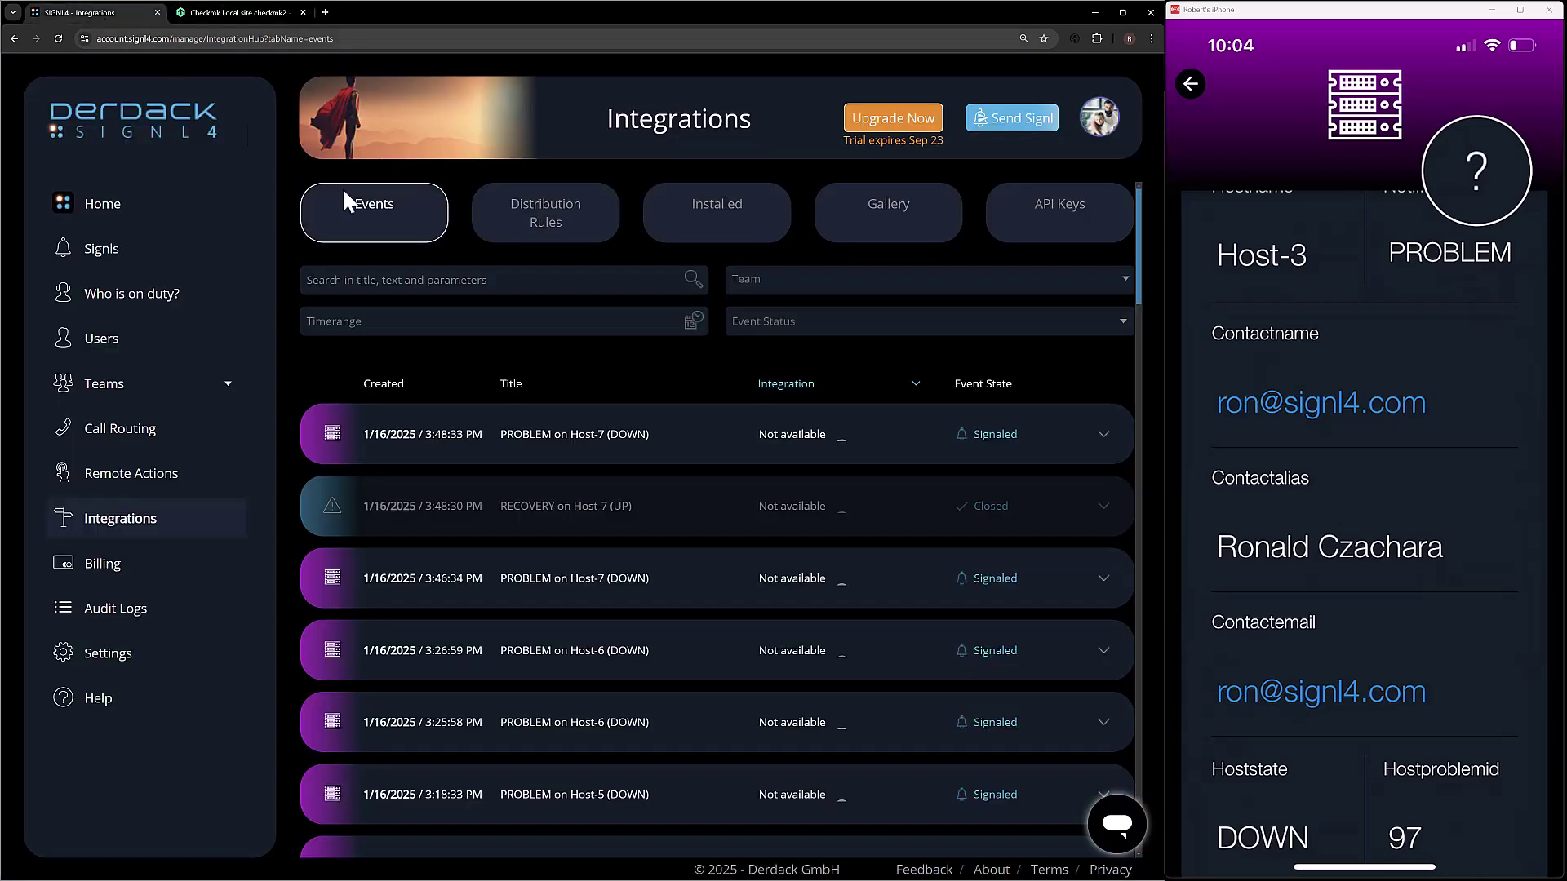
left_click(854, 232)
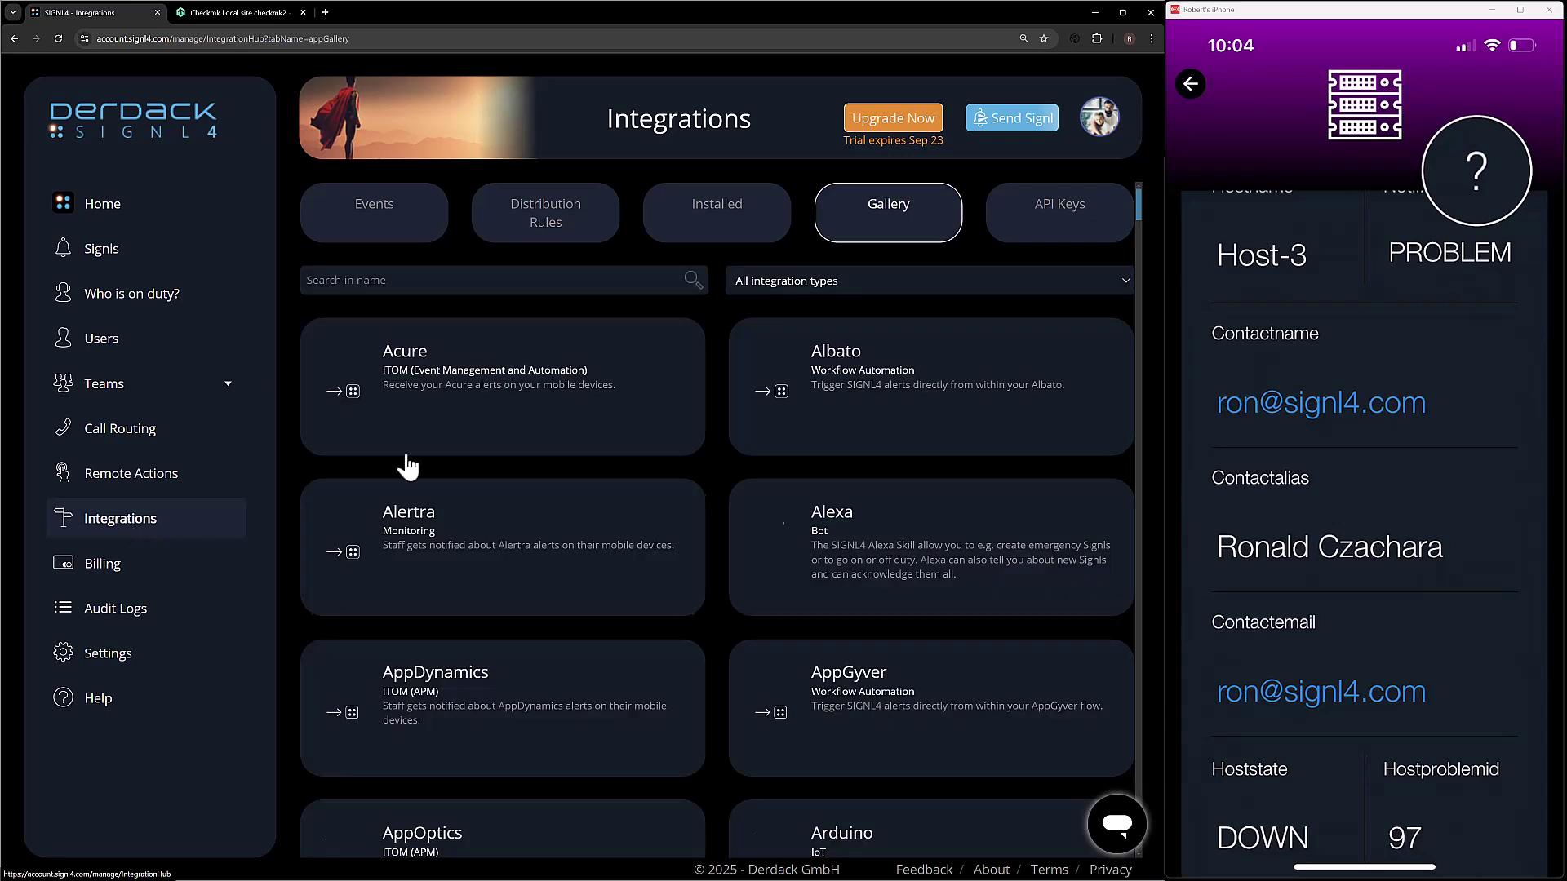
left_click(502, 285)
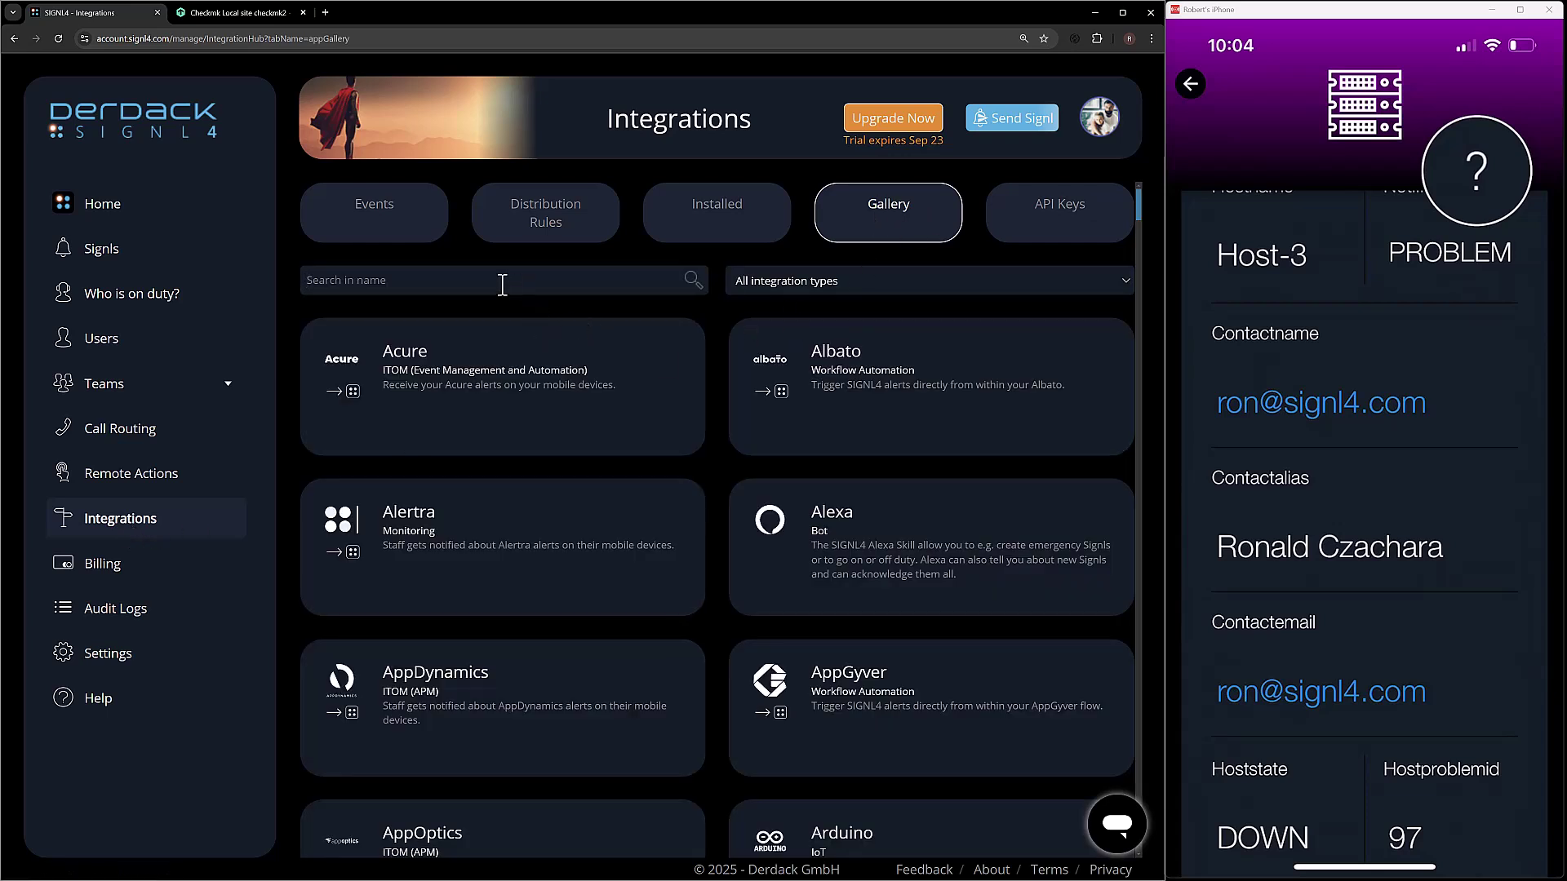
type("checkmk")
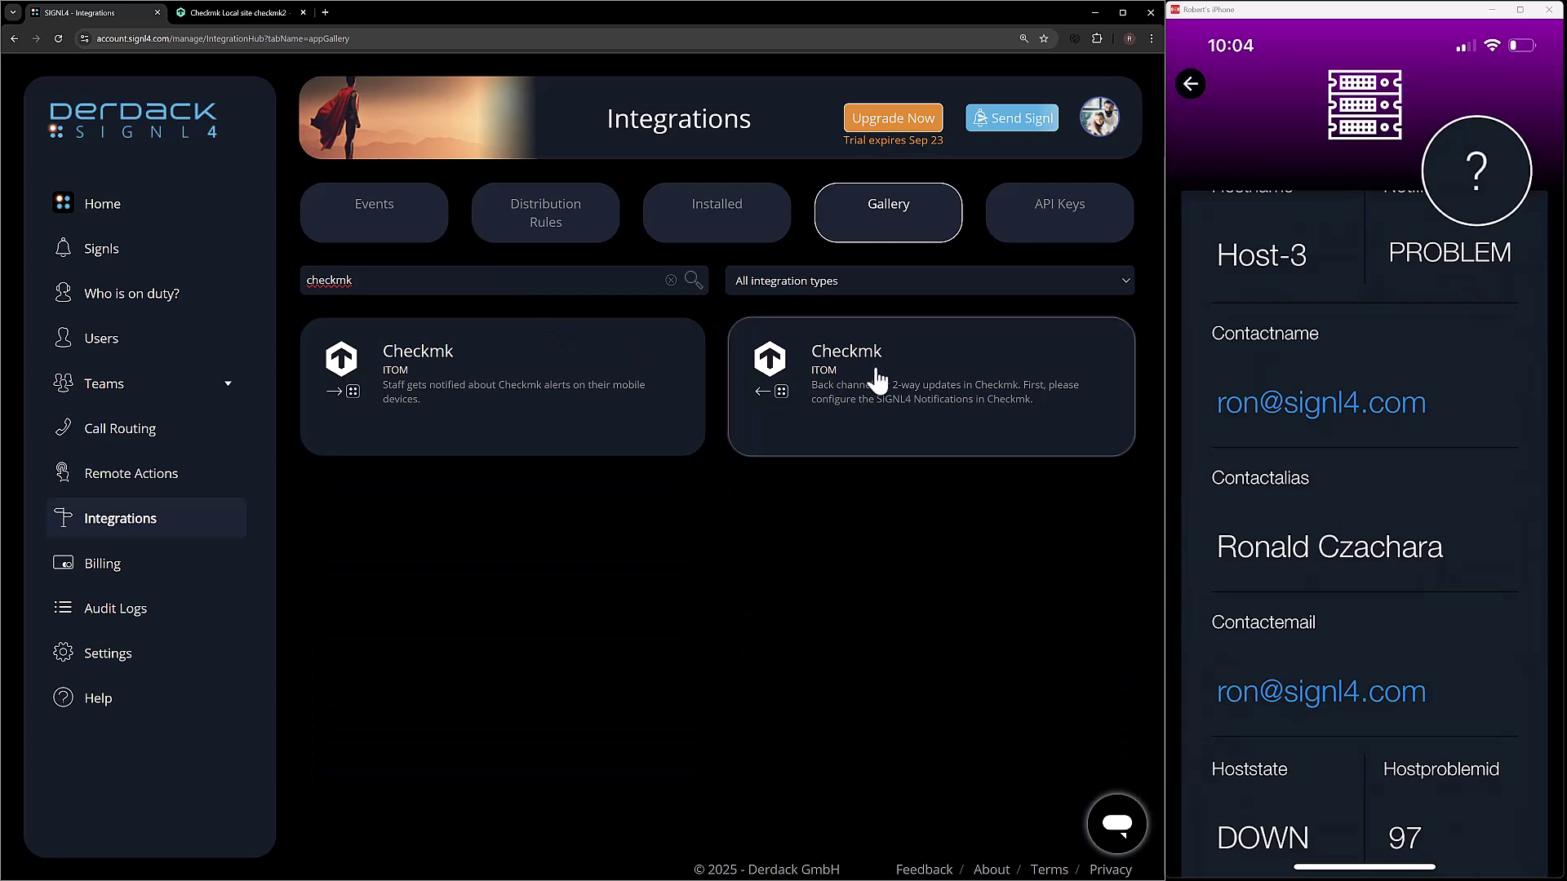
left_click(878, 379)
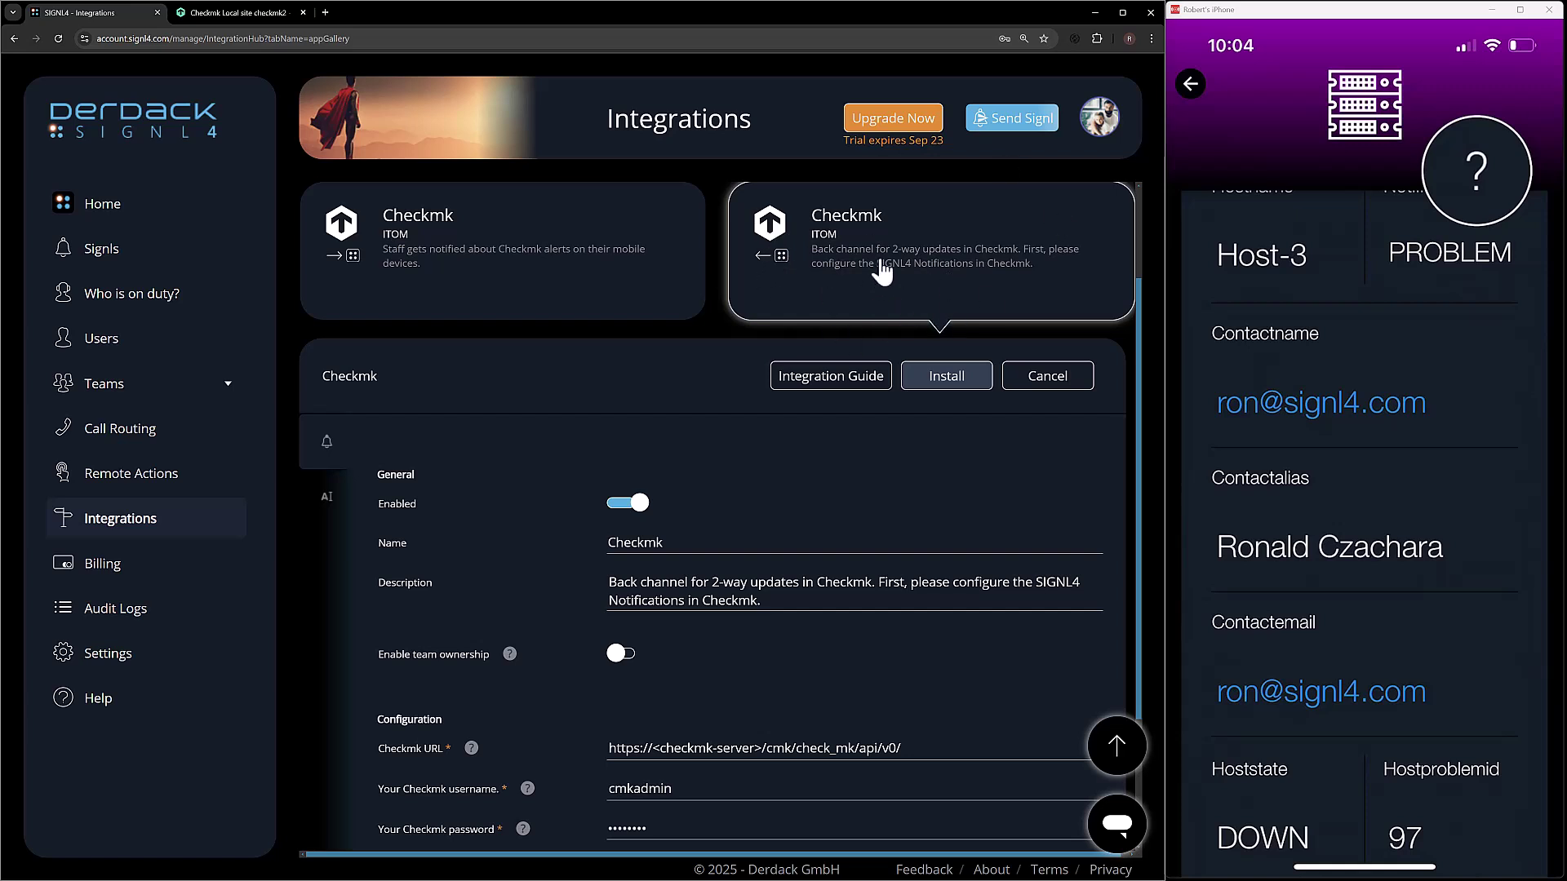
scroll(742, 558, "down", 2)
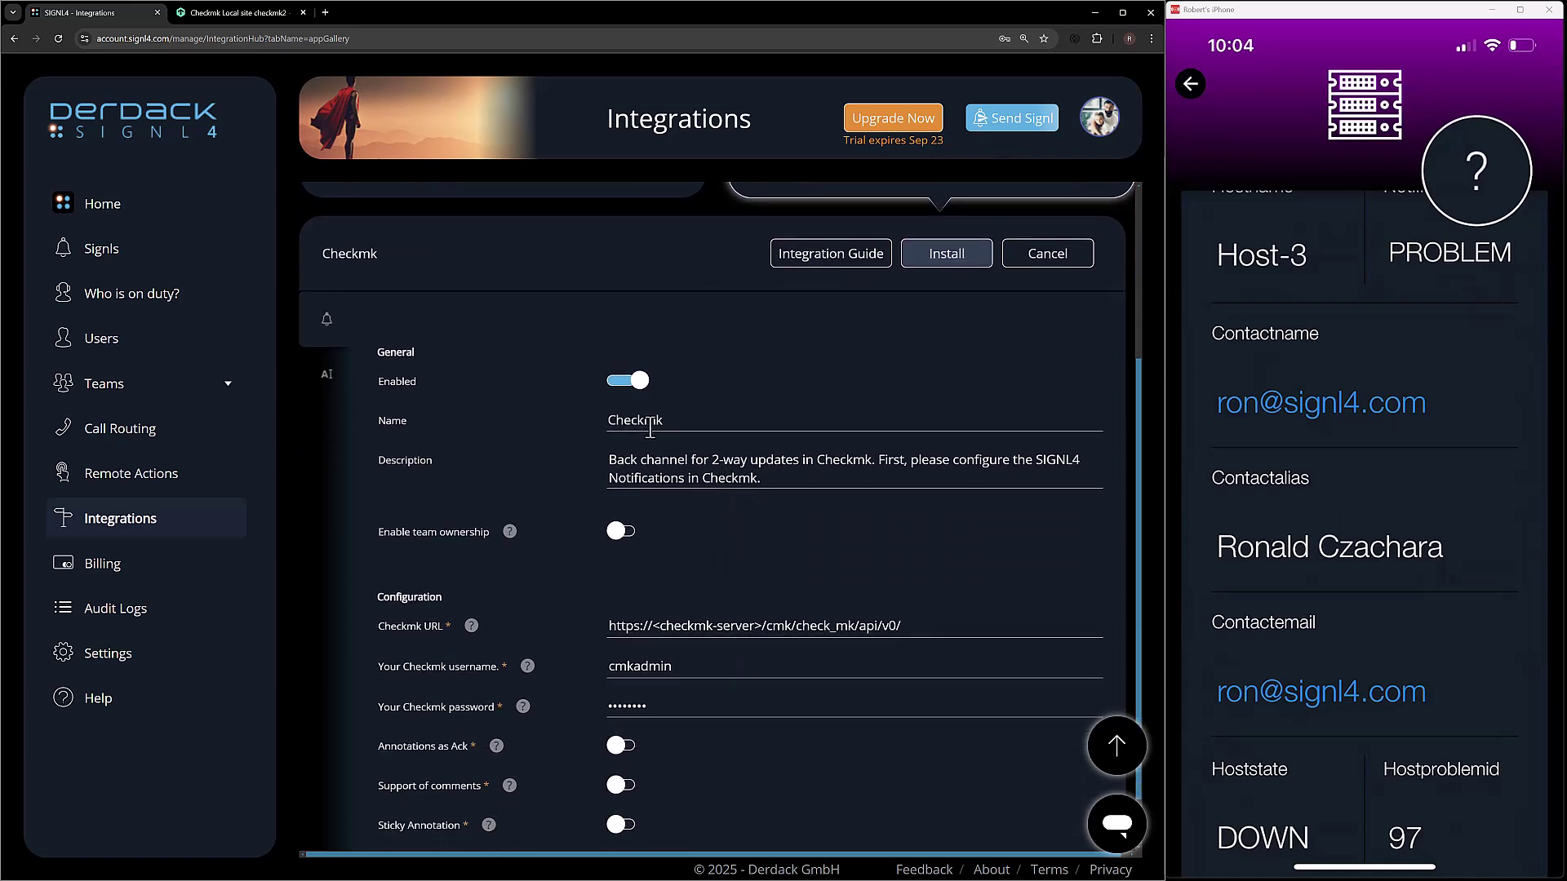
scroll(675, 535, "down", 1)
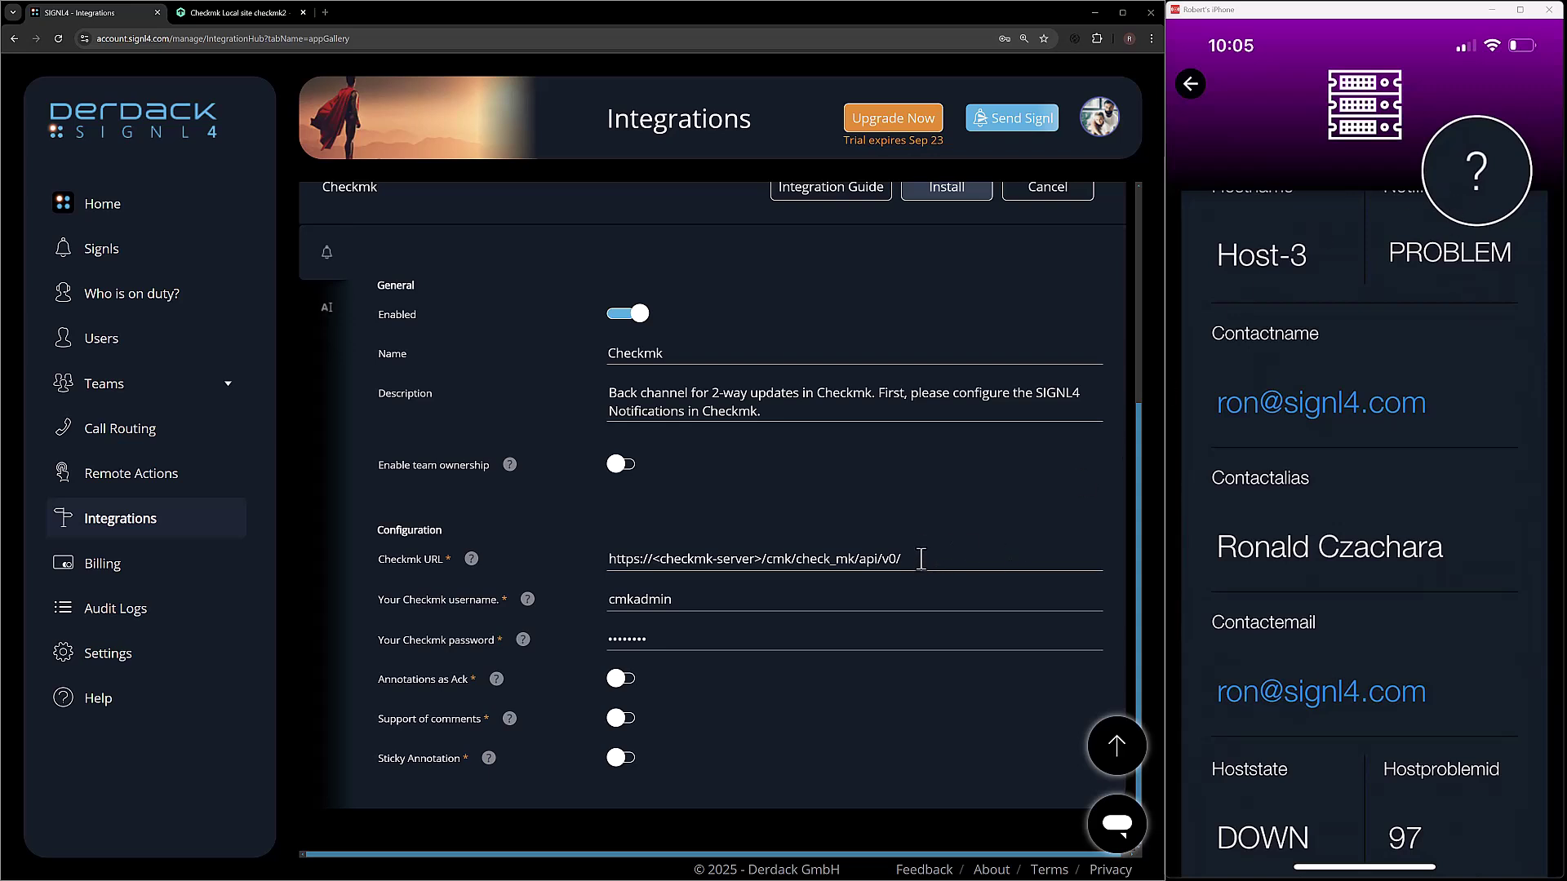
left_click_drag(858, 561, 560, 565)
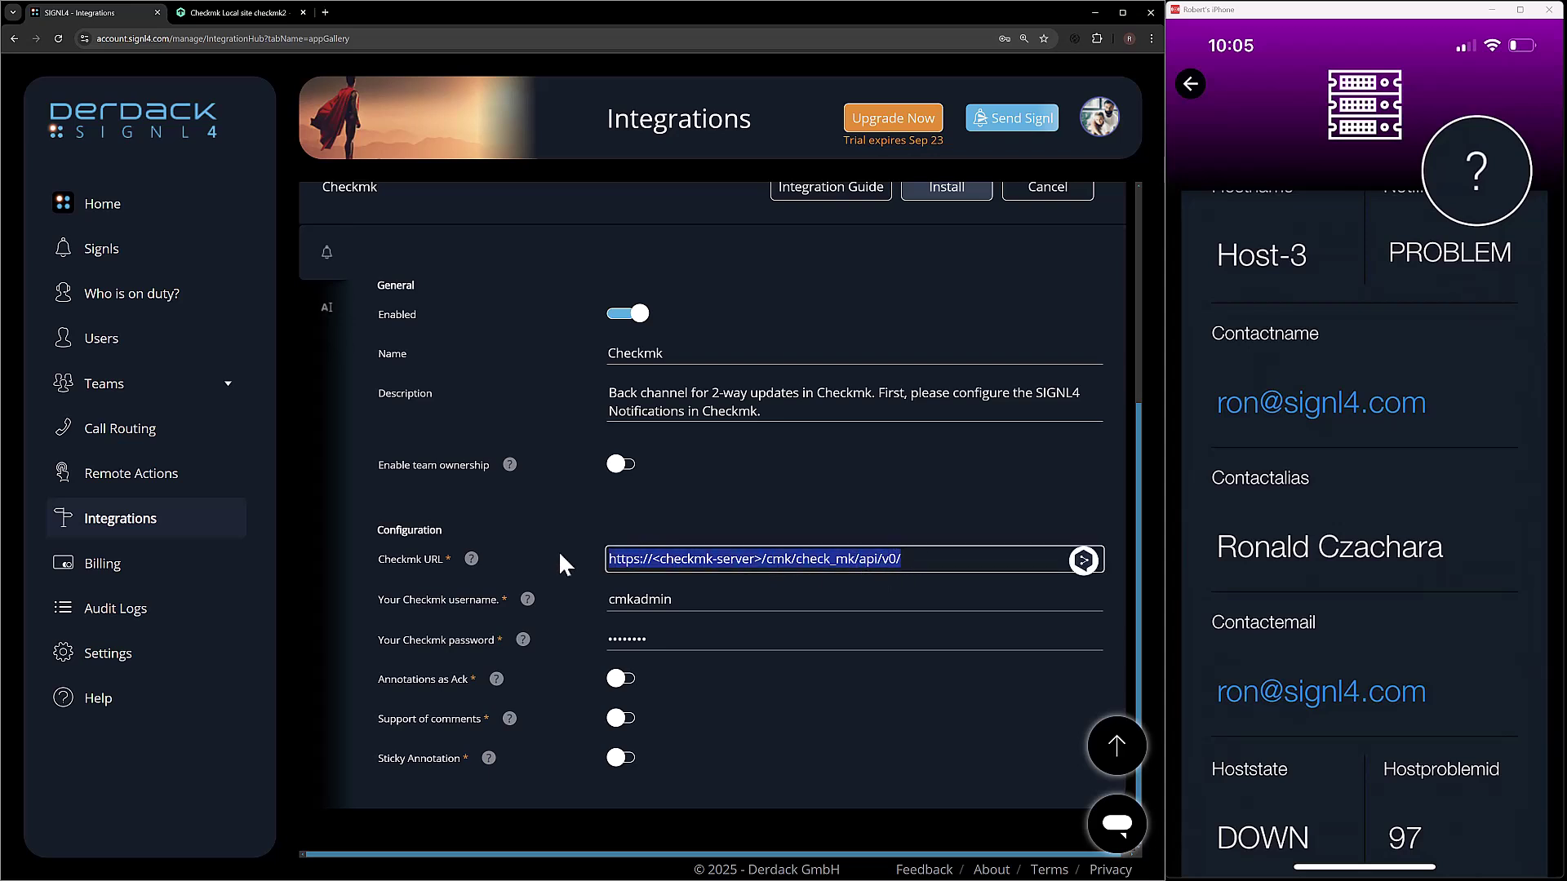
type("http://checkmk-demo.duckdns.org:8088/checkmk2/check_mk/api/1.0/")
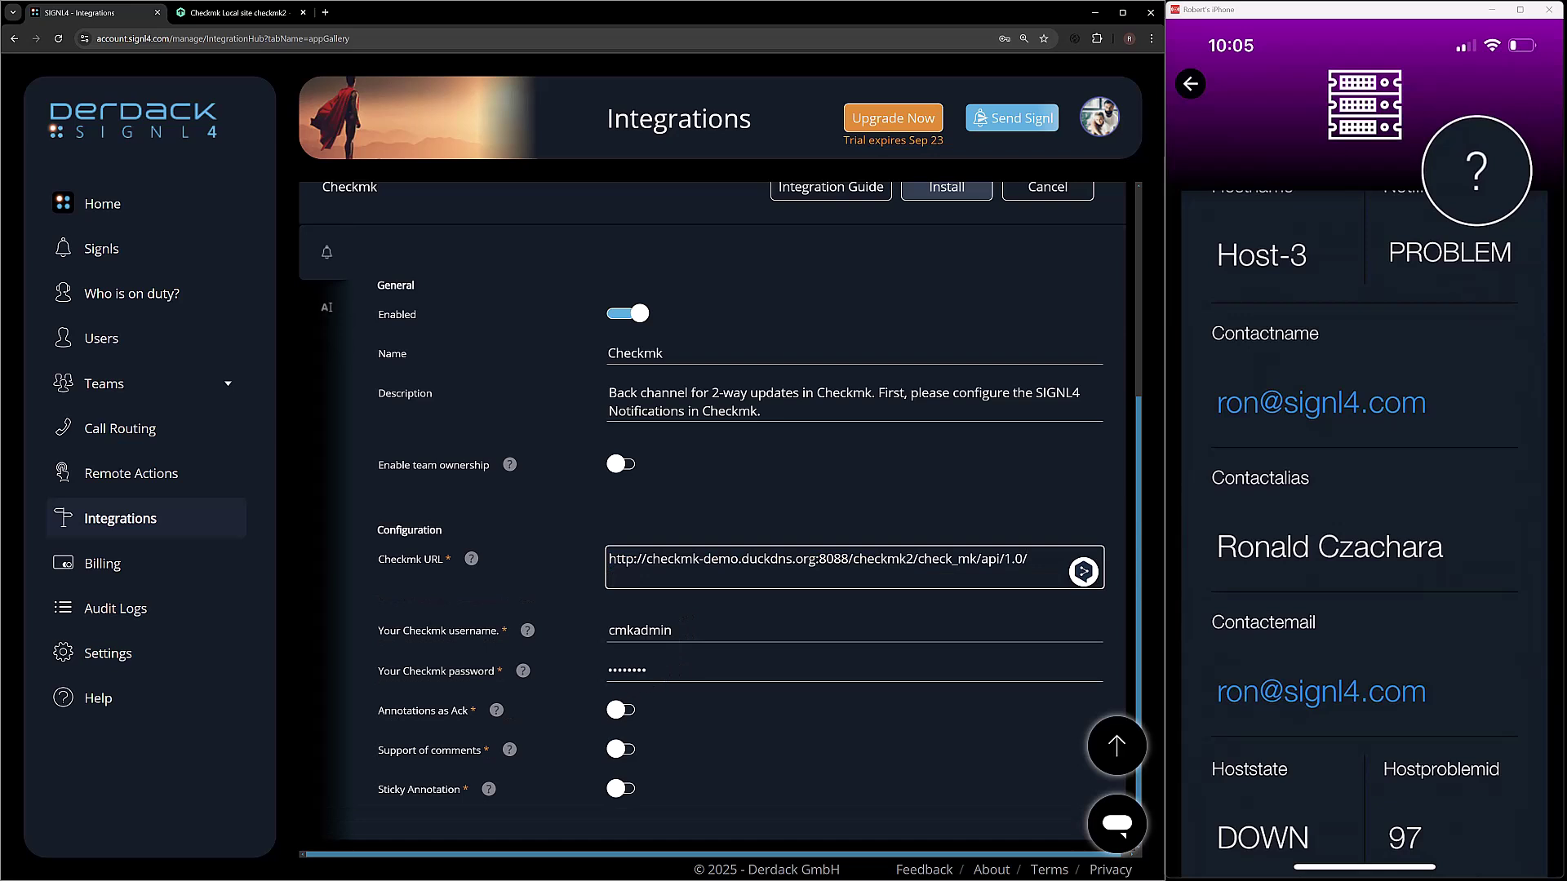
left_click(695, 635)
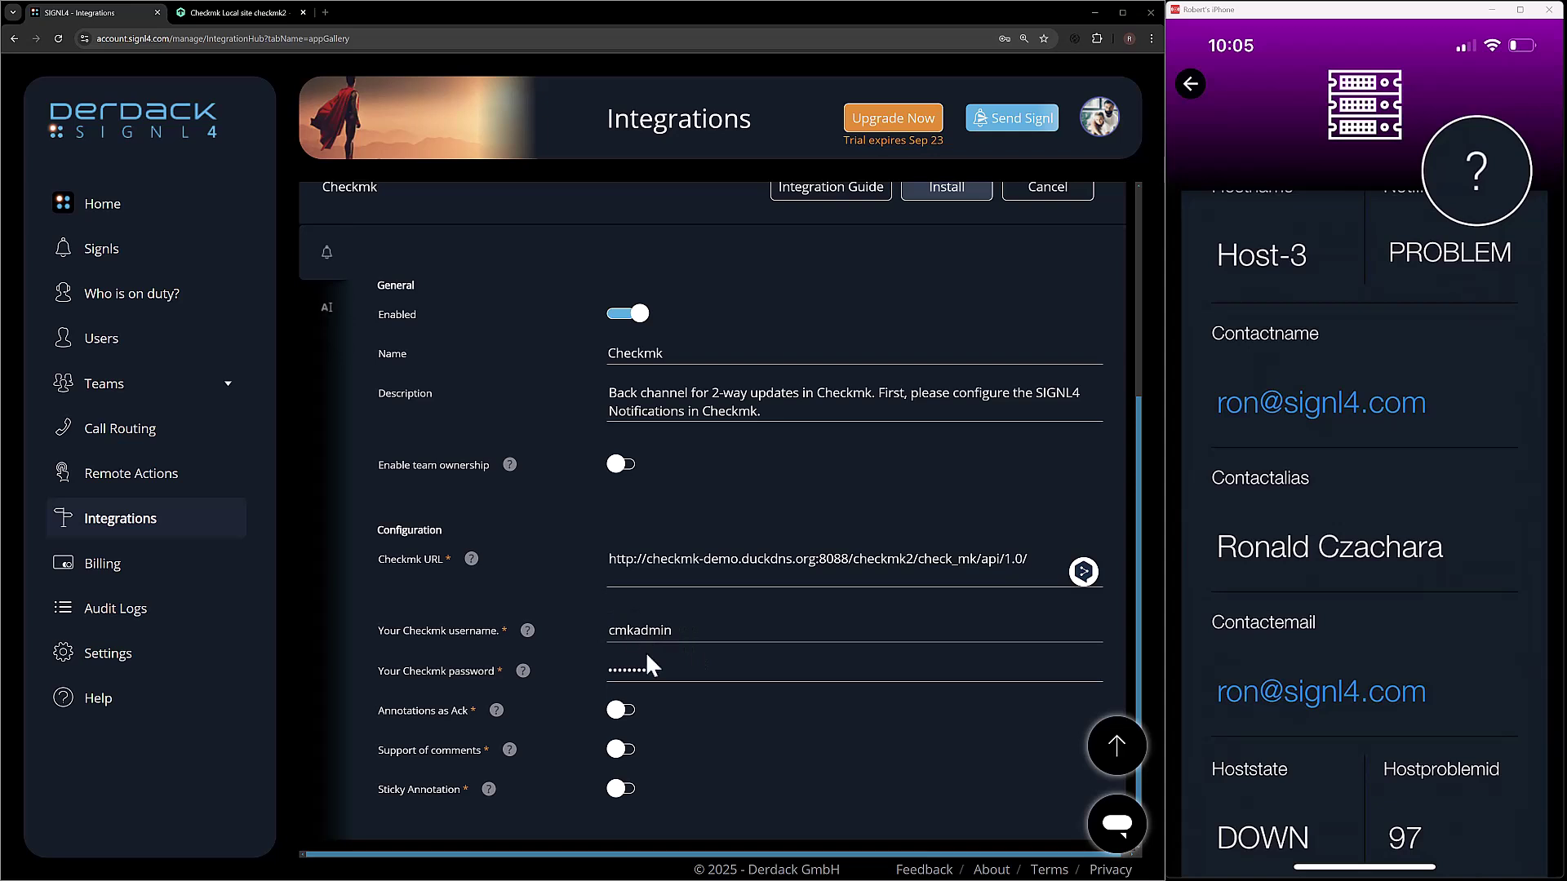
Step: Replace the Checkmk password in the back channel integration with the administrator account's password
left_click_drag(653, 672, 589, 697)
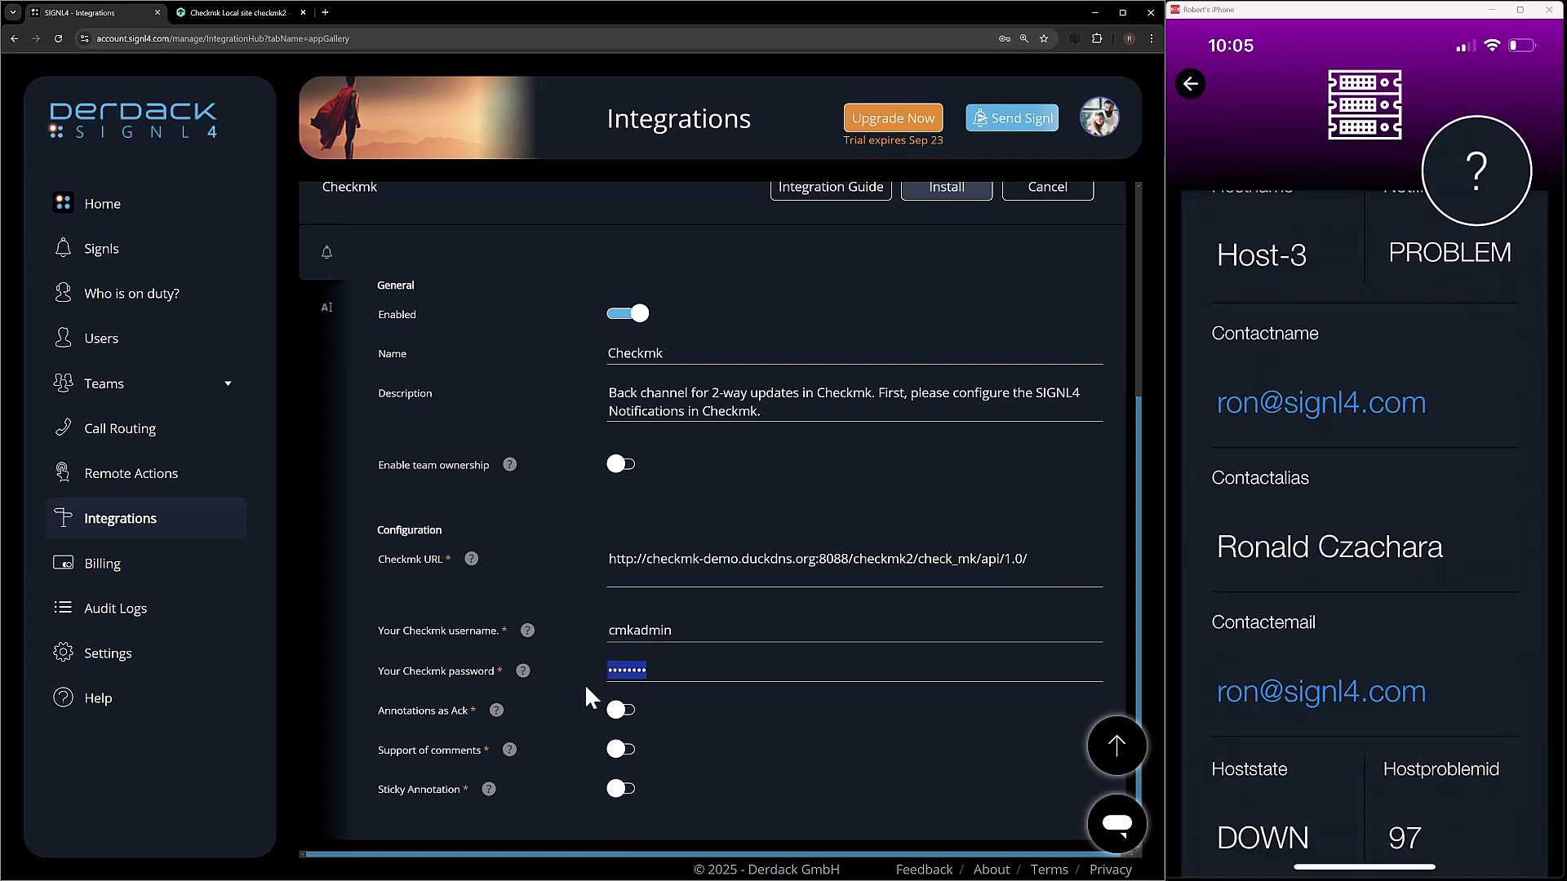
key("ctrl+v")
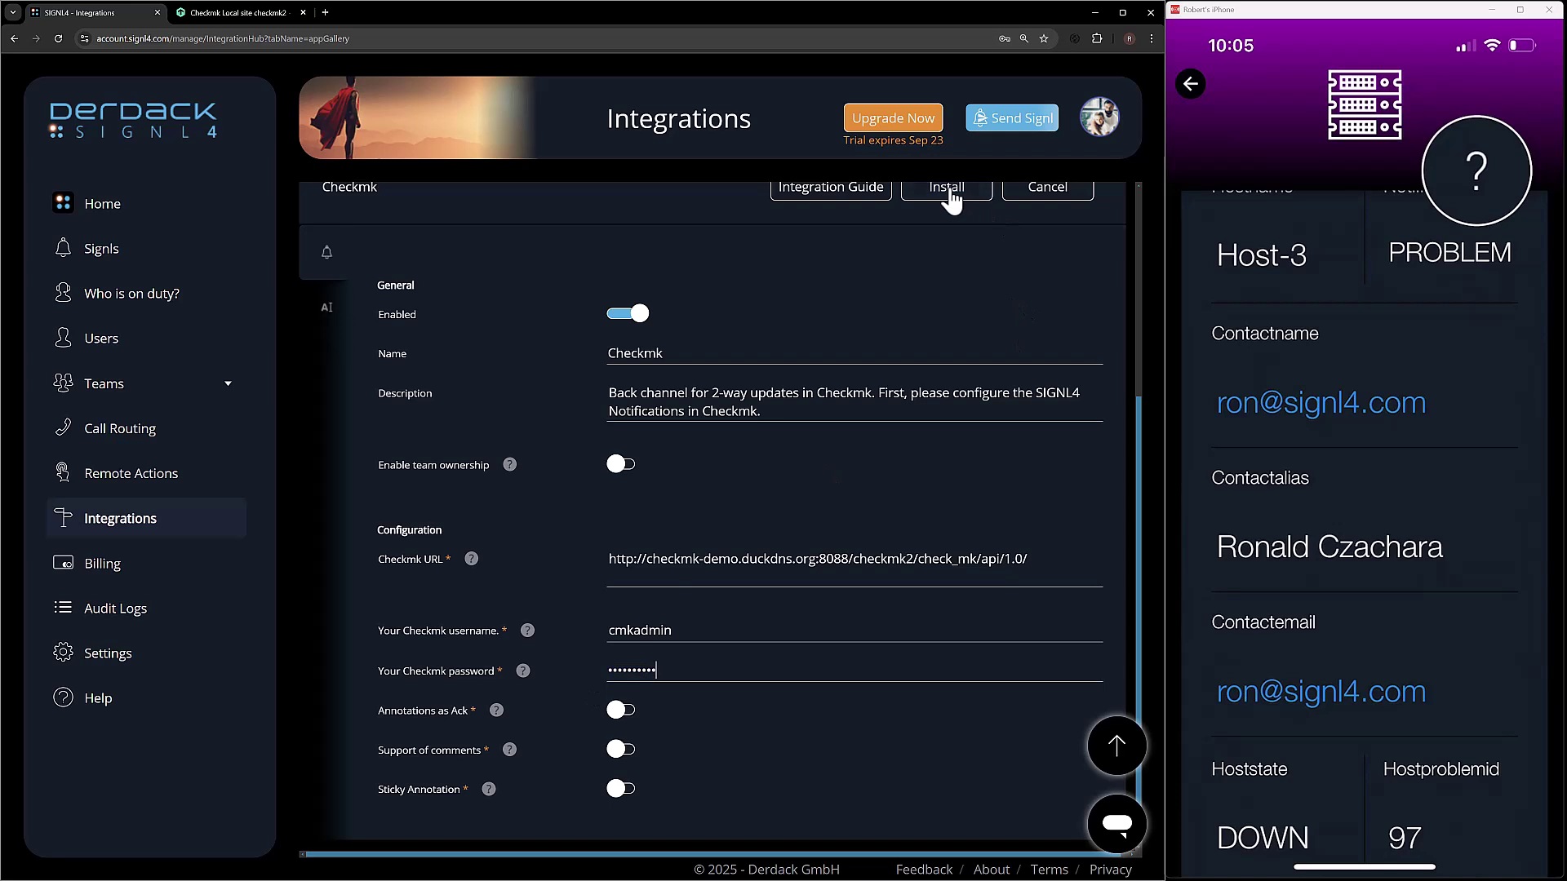
Step: Enable Annotations as Ack, Support of comments and Sticky Annotation for the Checkmk back channel
scroll(539, 710, "down", 1)
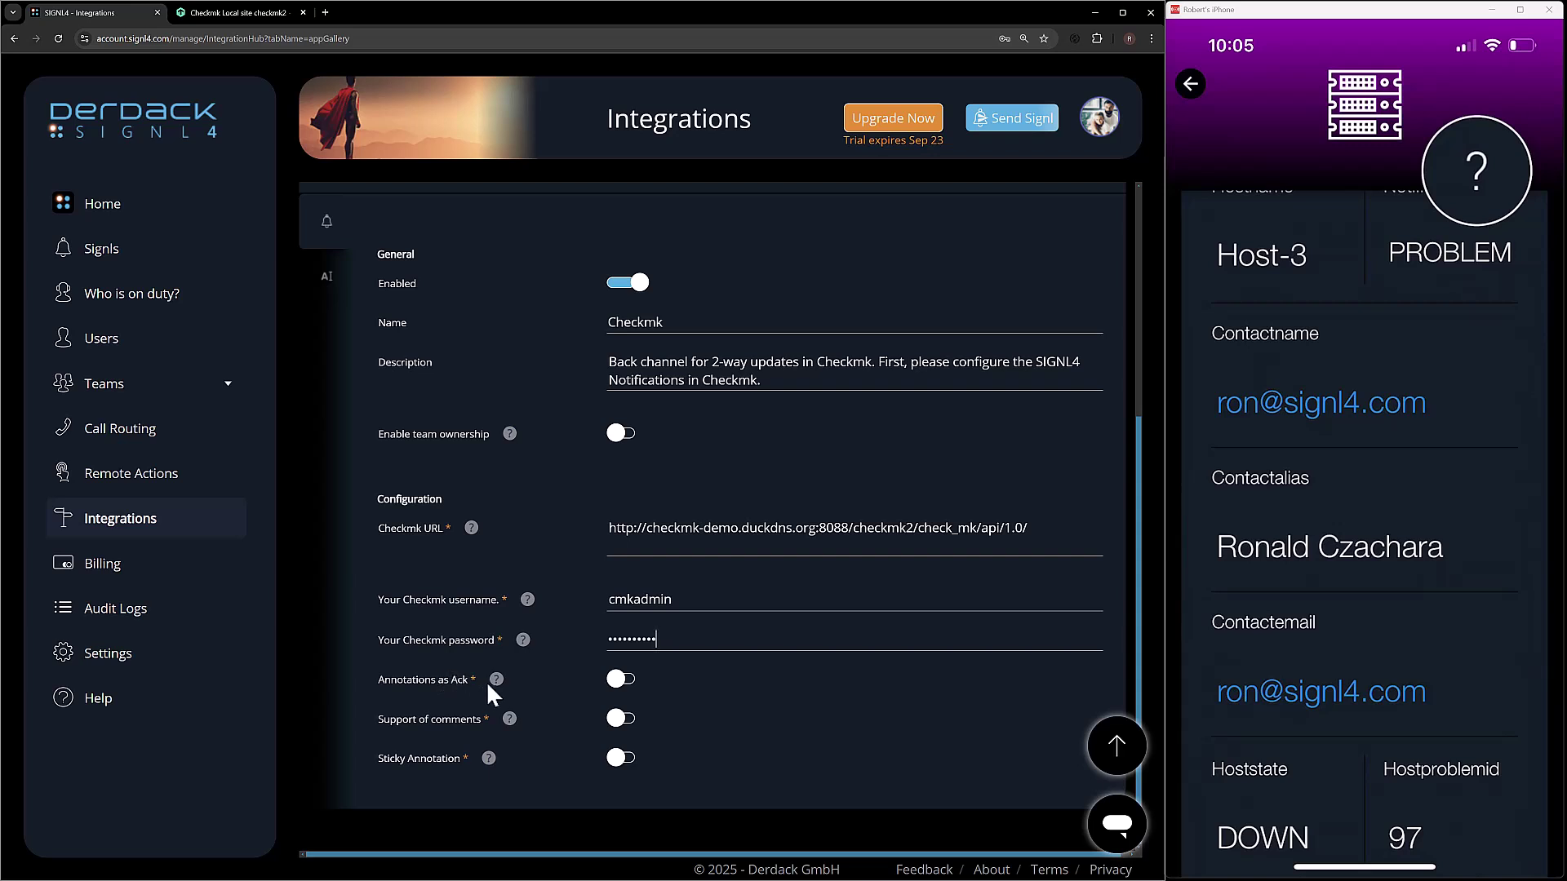
mouse_move(490, 684)
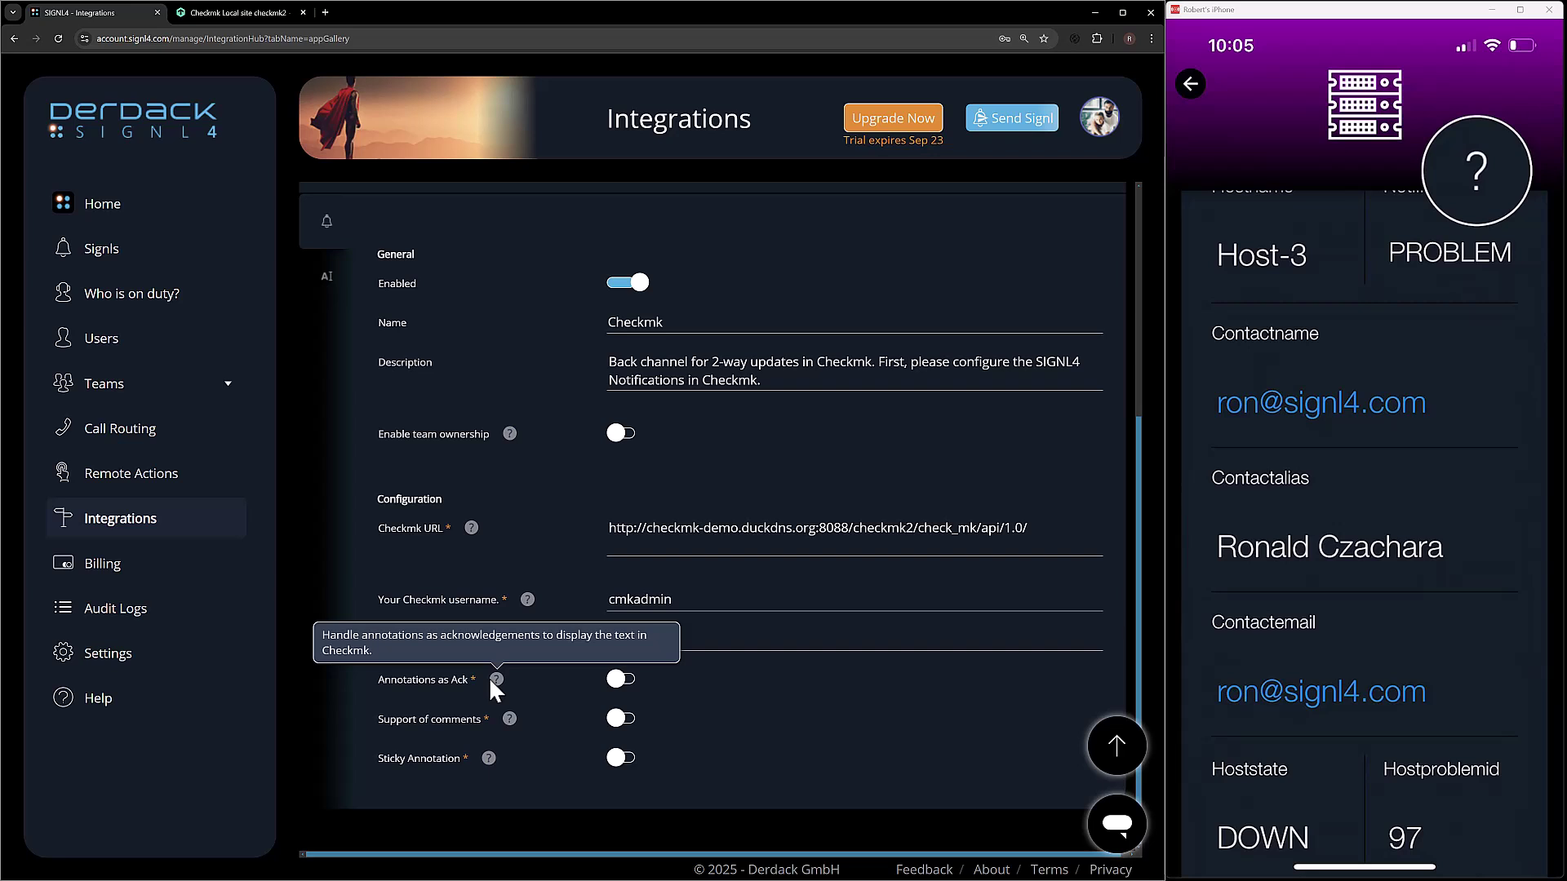
left_click(616, 684)
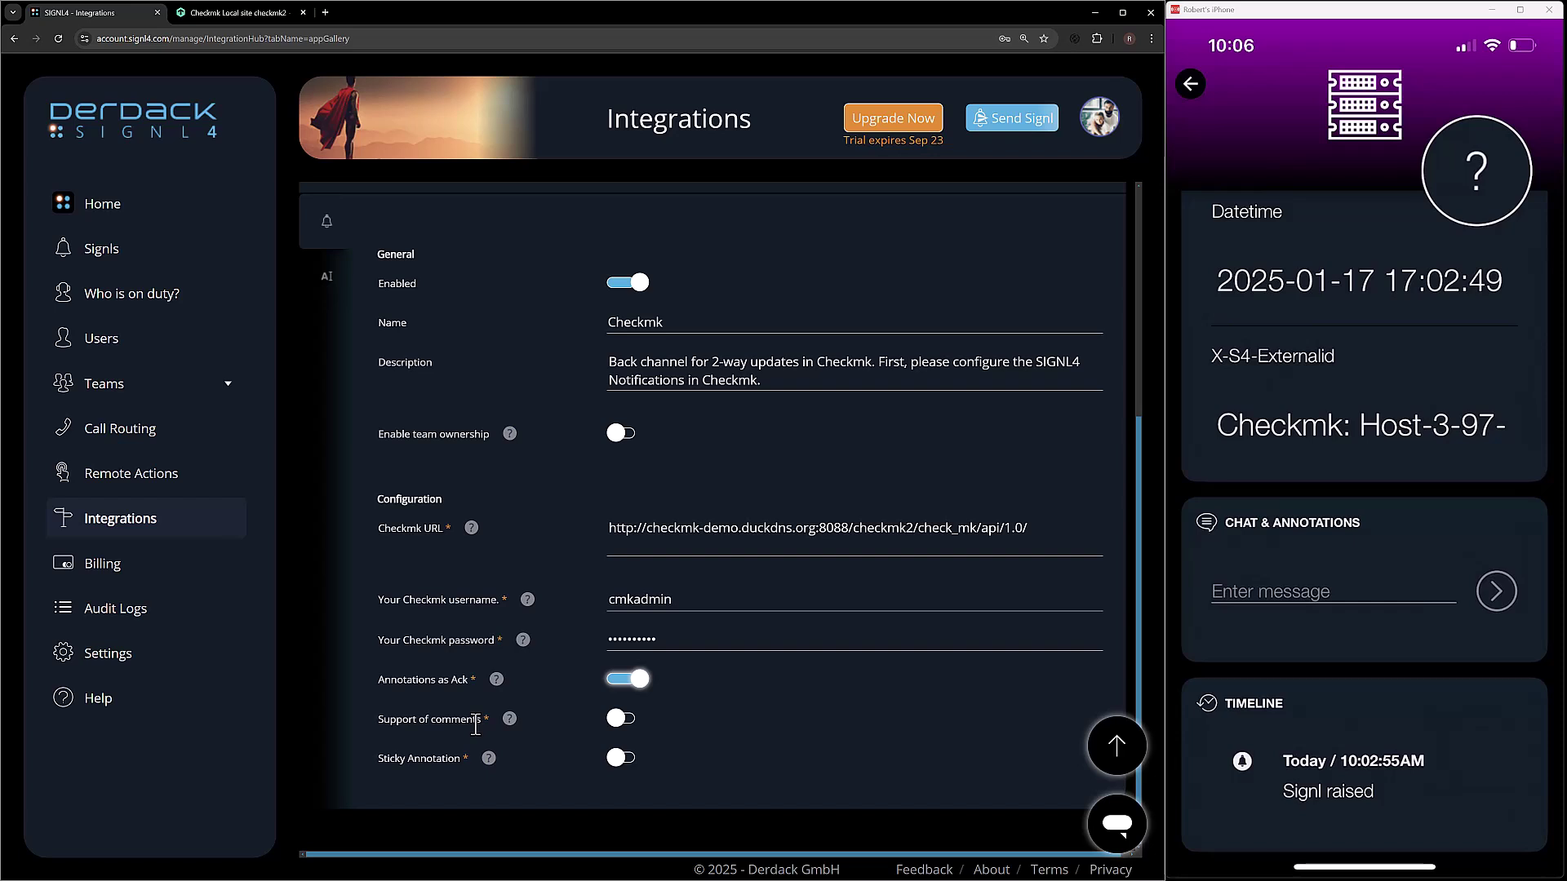
left_click(615, 721)
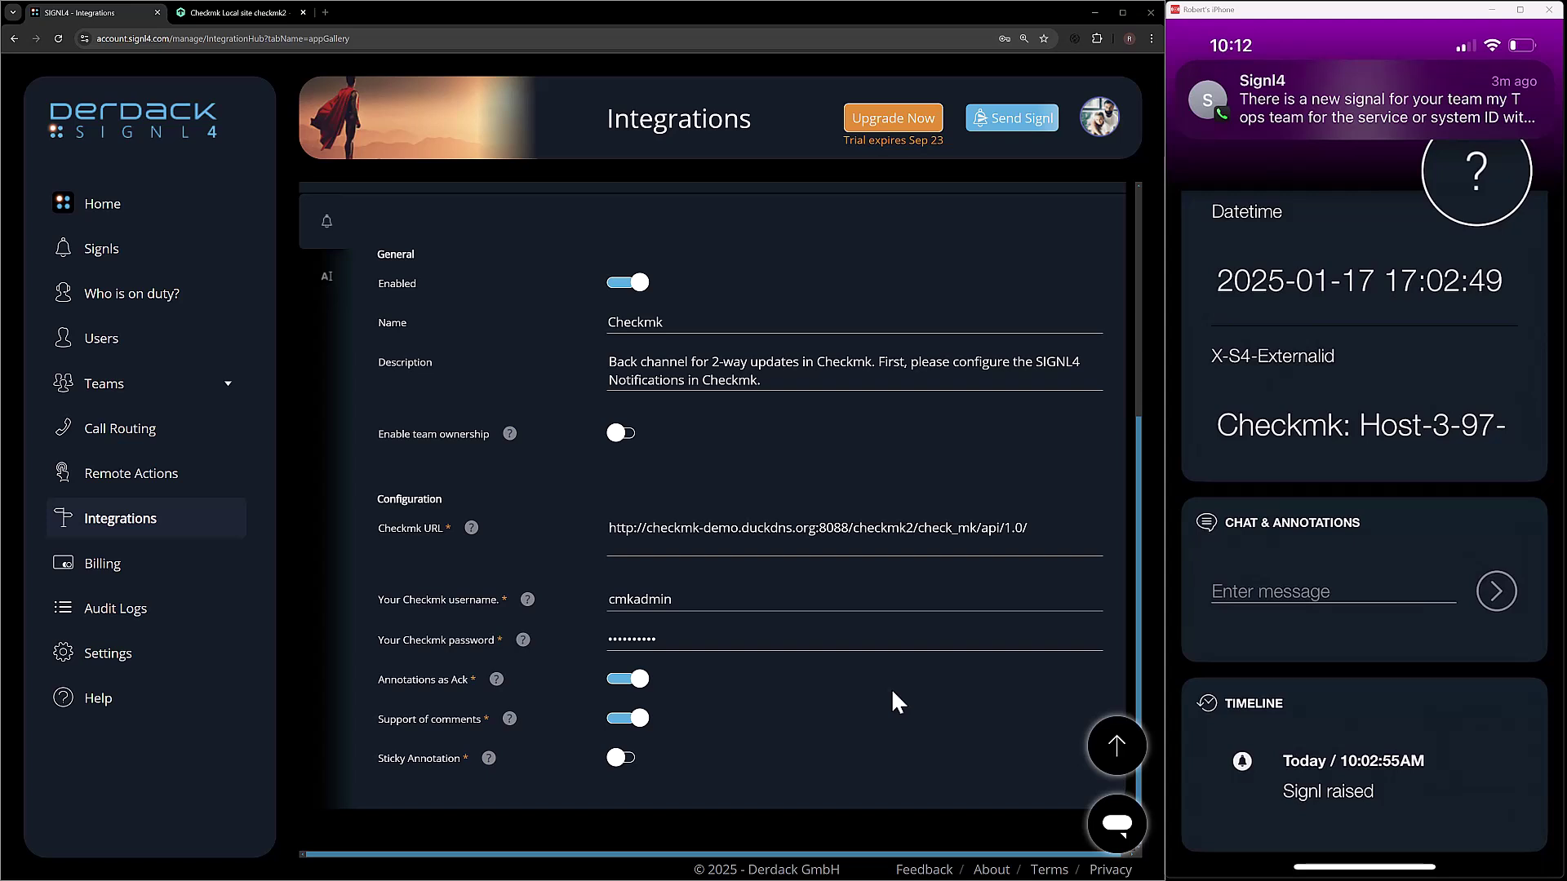
left_click(627, 762)
Step: Install the configured Checkmk integration and review its status among the installed integrations
scroll(732, 721, "up", 2)
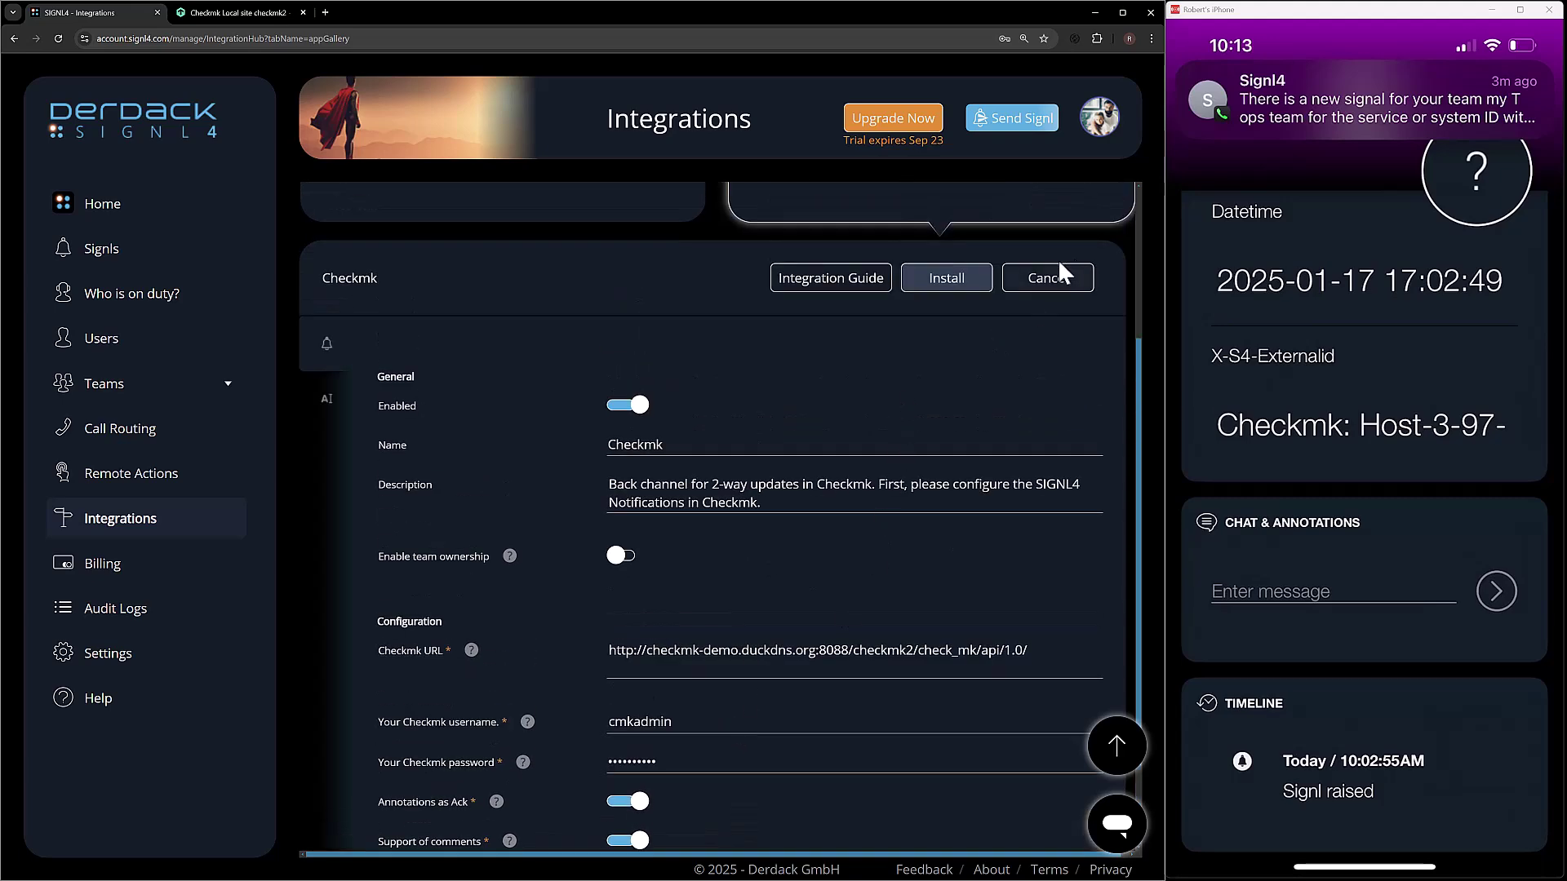
left_click(958, 289)
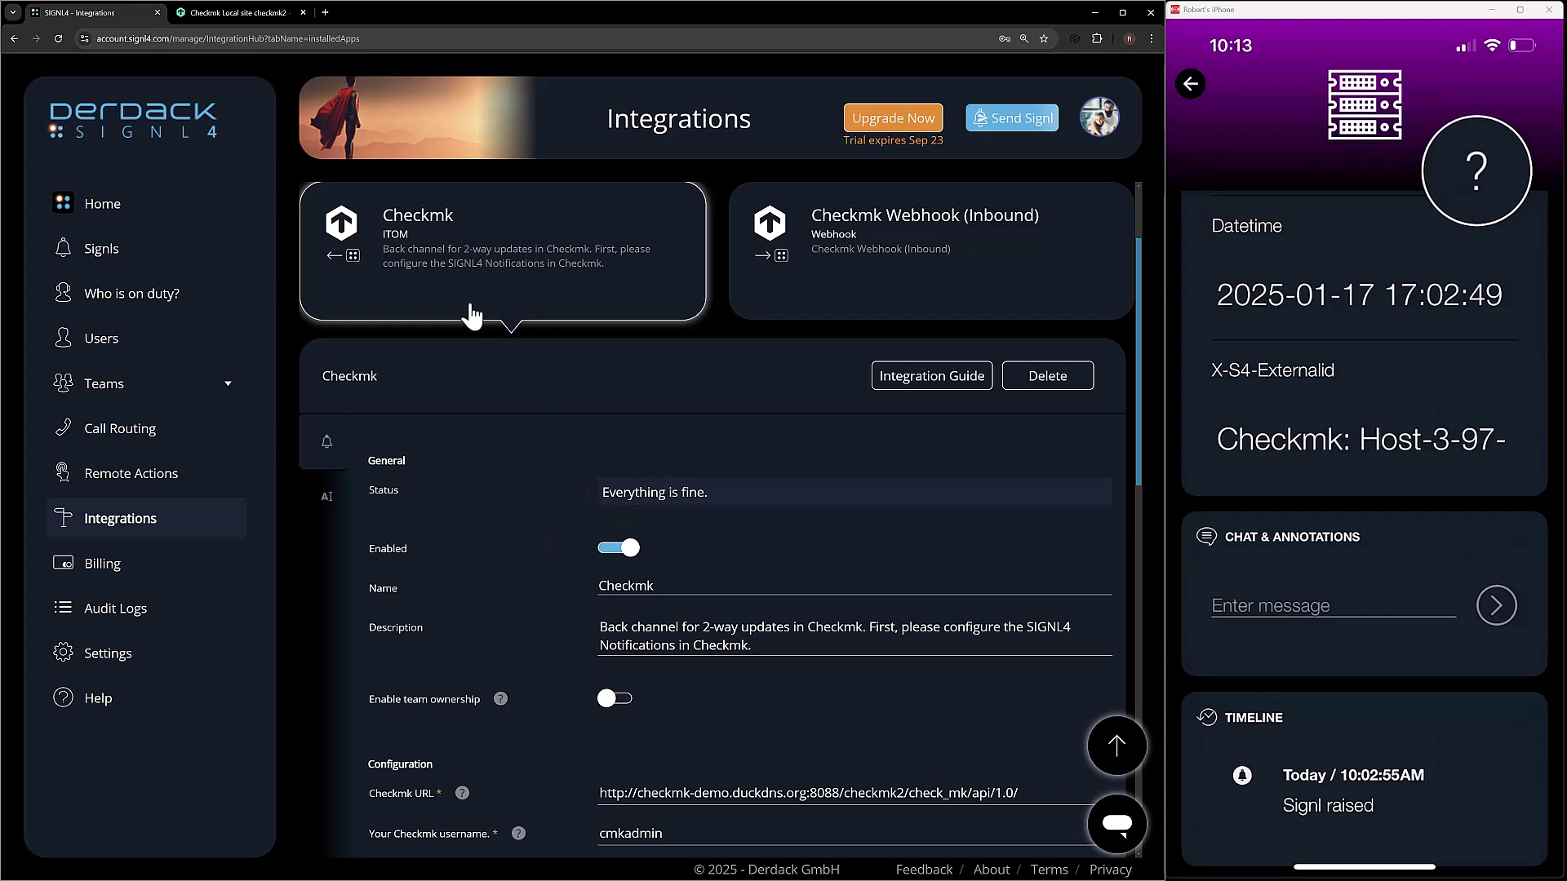
scroll(515, 369, "up", 2)
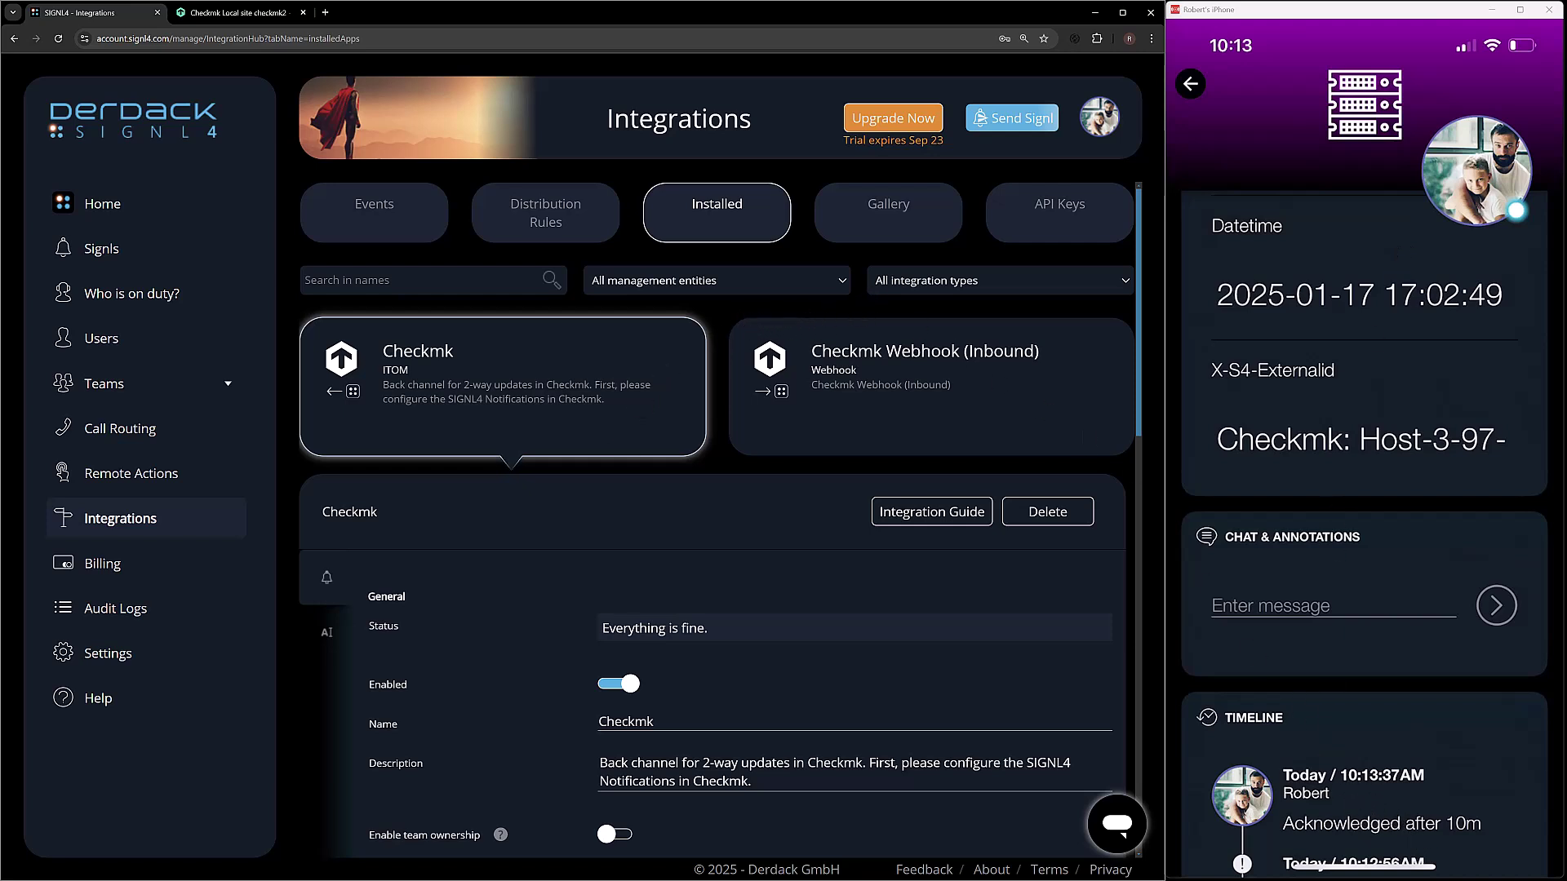
Step: Switch to Checkmk, open Host-3's comments from the All hosts monitoring view, and reload them to check for new entries
key("ctrl+Tab")
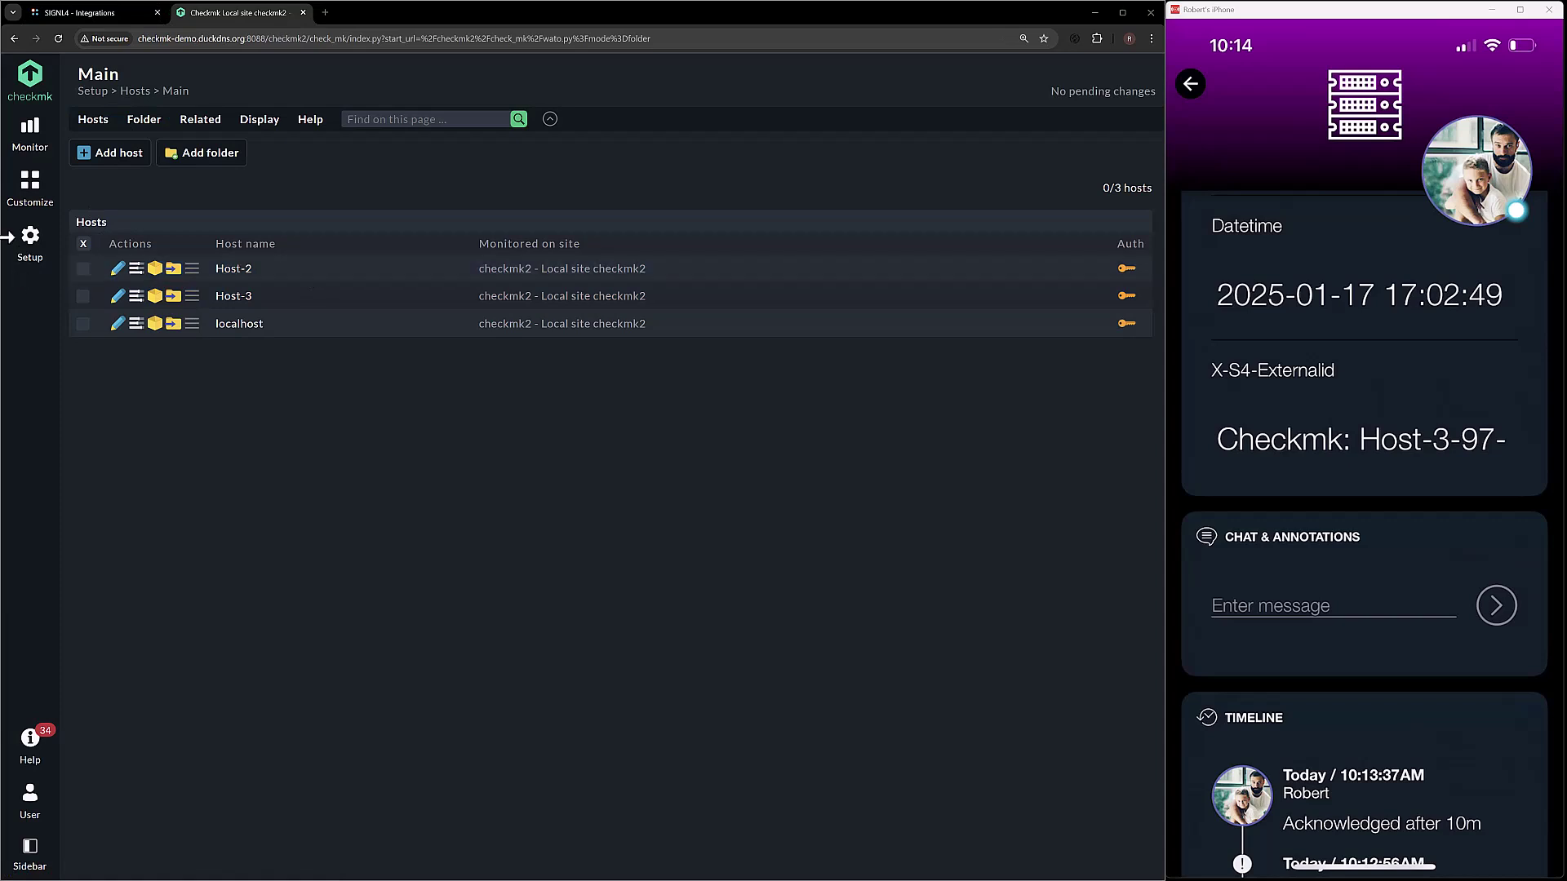
left_click(35, 149)
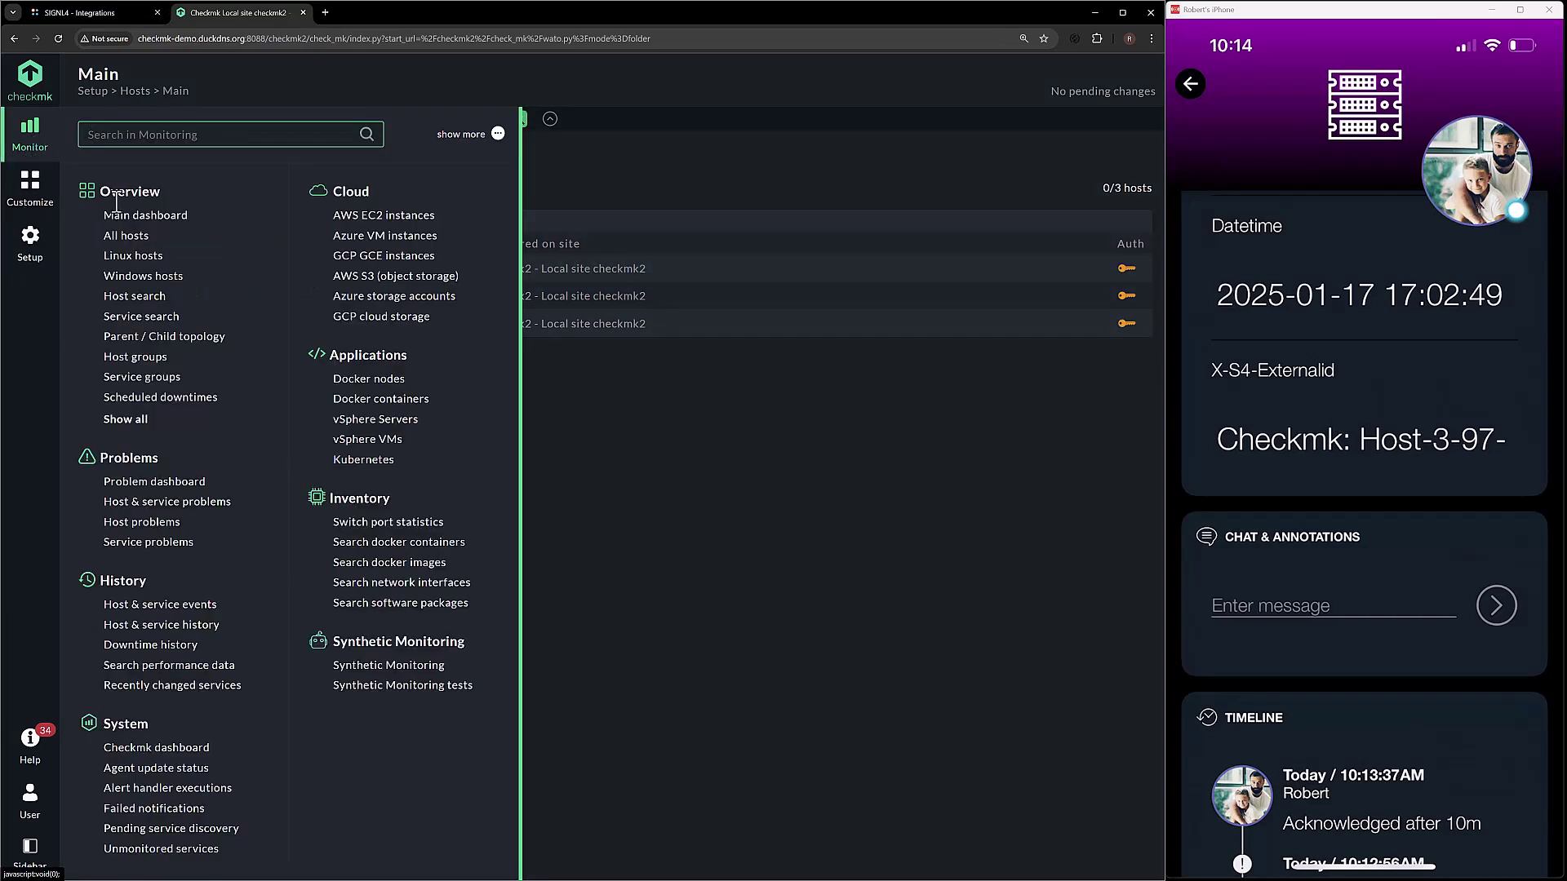
left_click(127, 244)
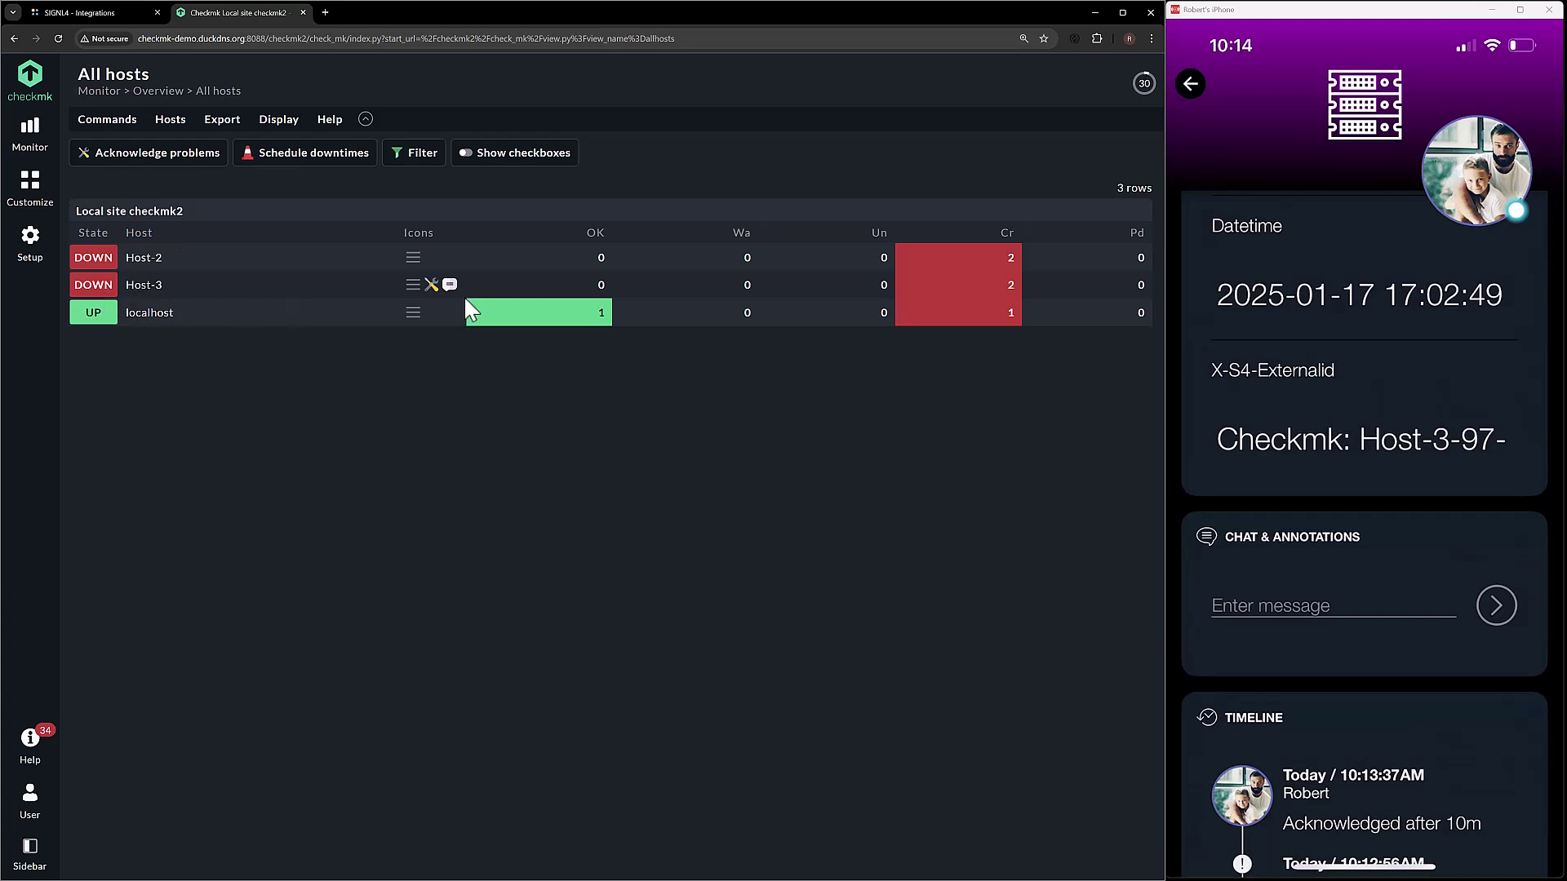
mouse_move(429, 284)
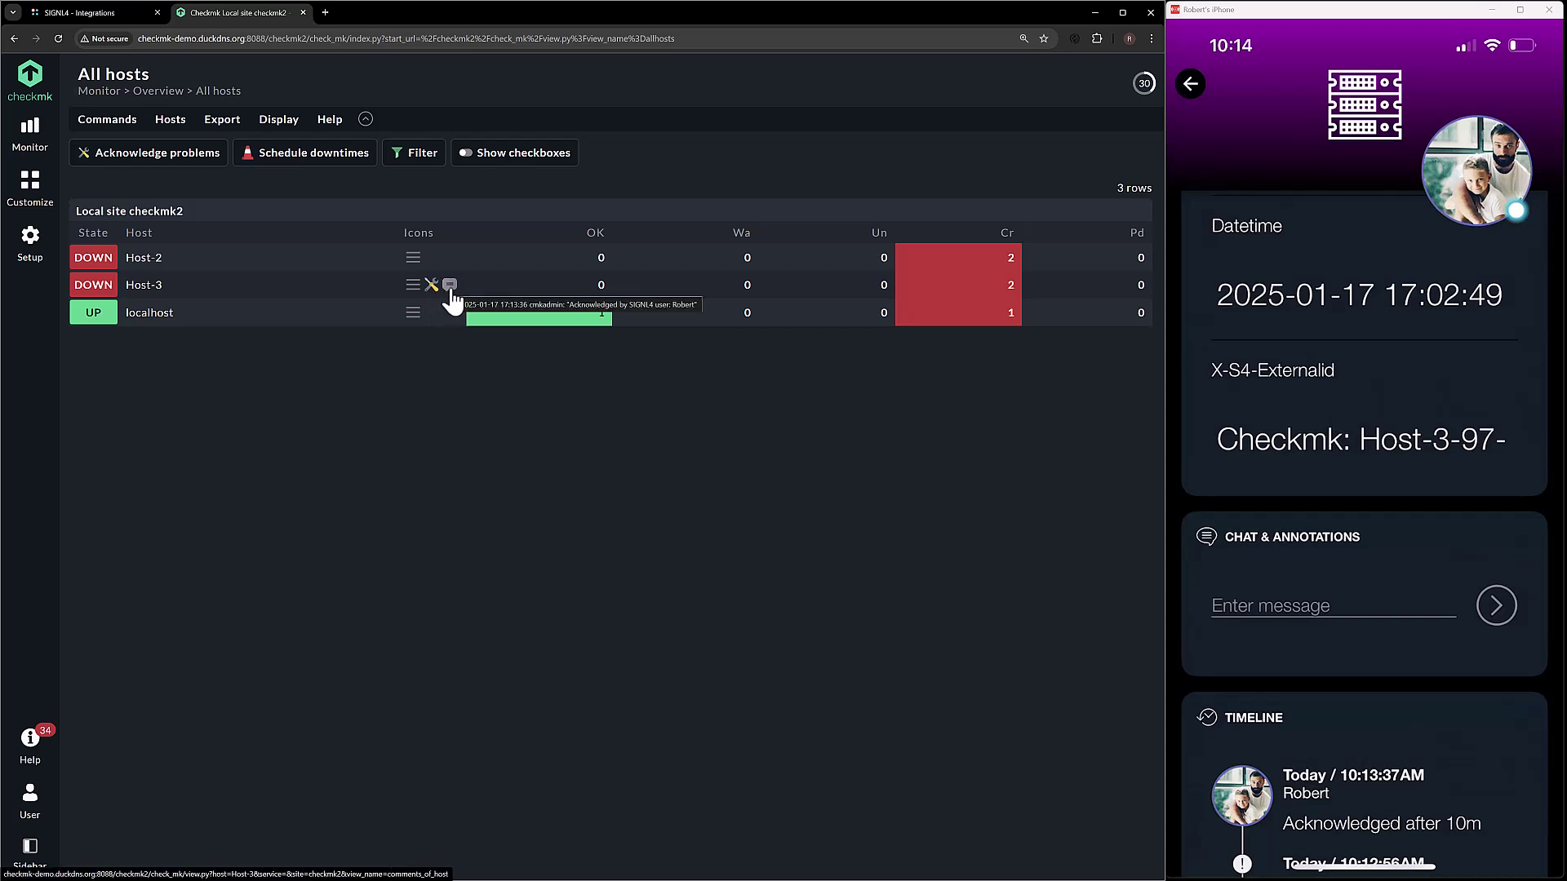
left_click(450, 285)
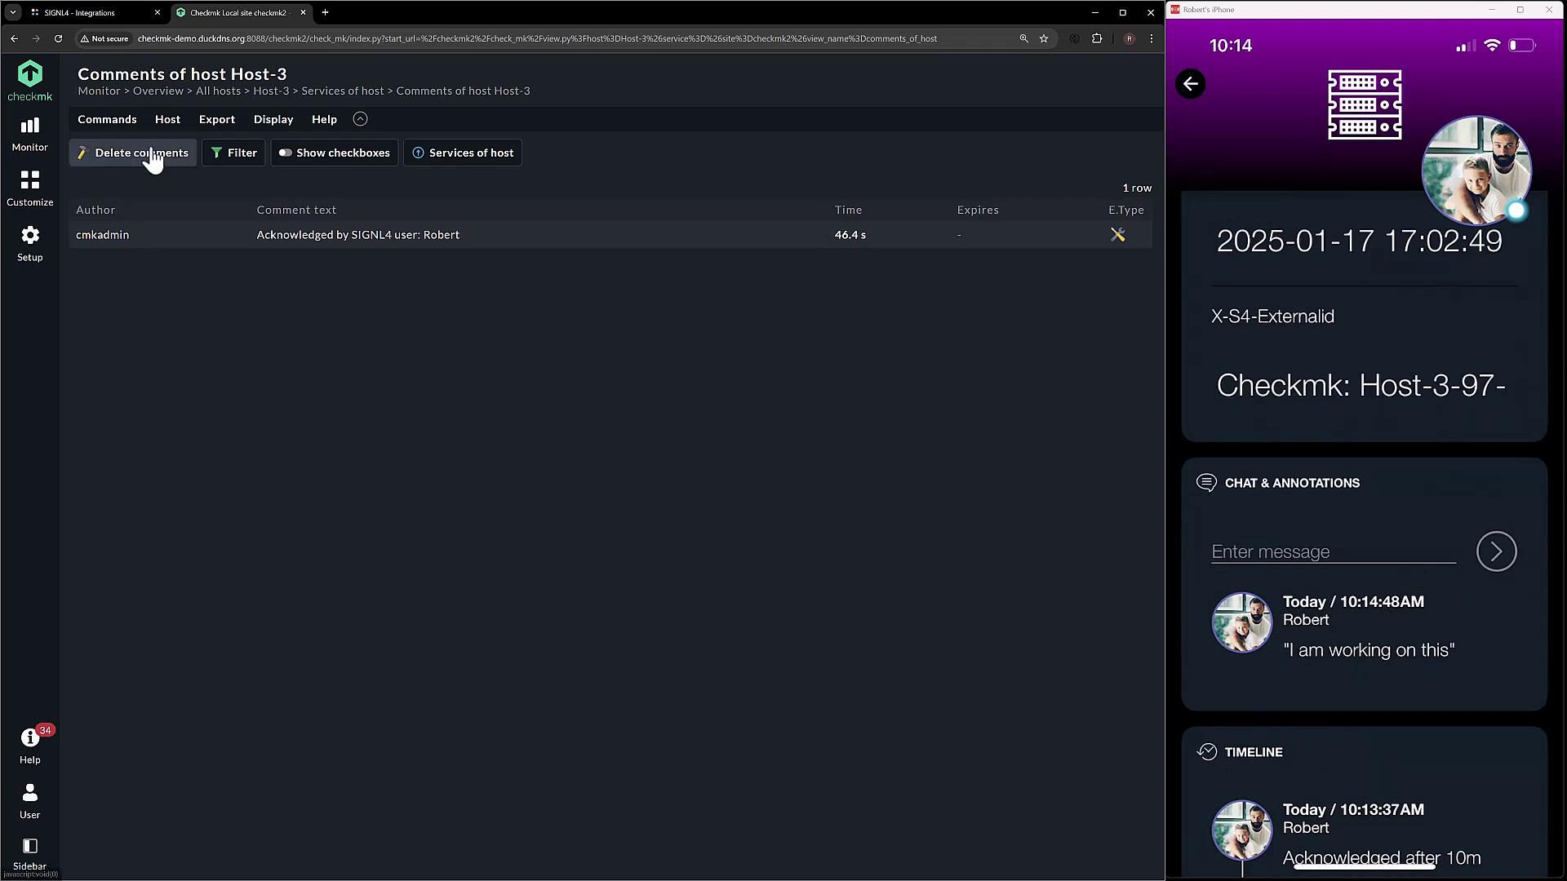
left_click(58, 41)
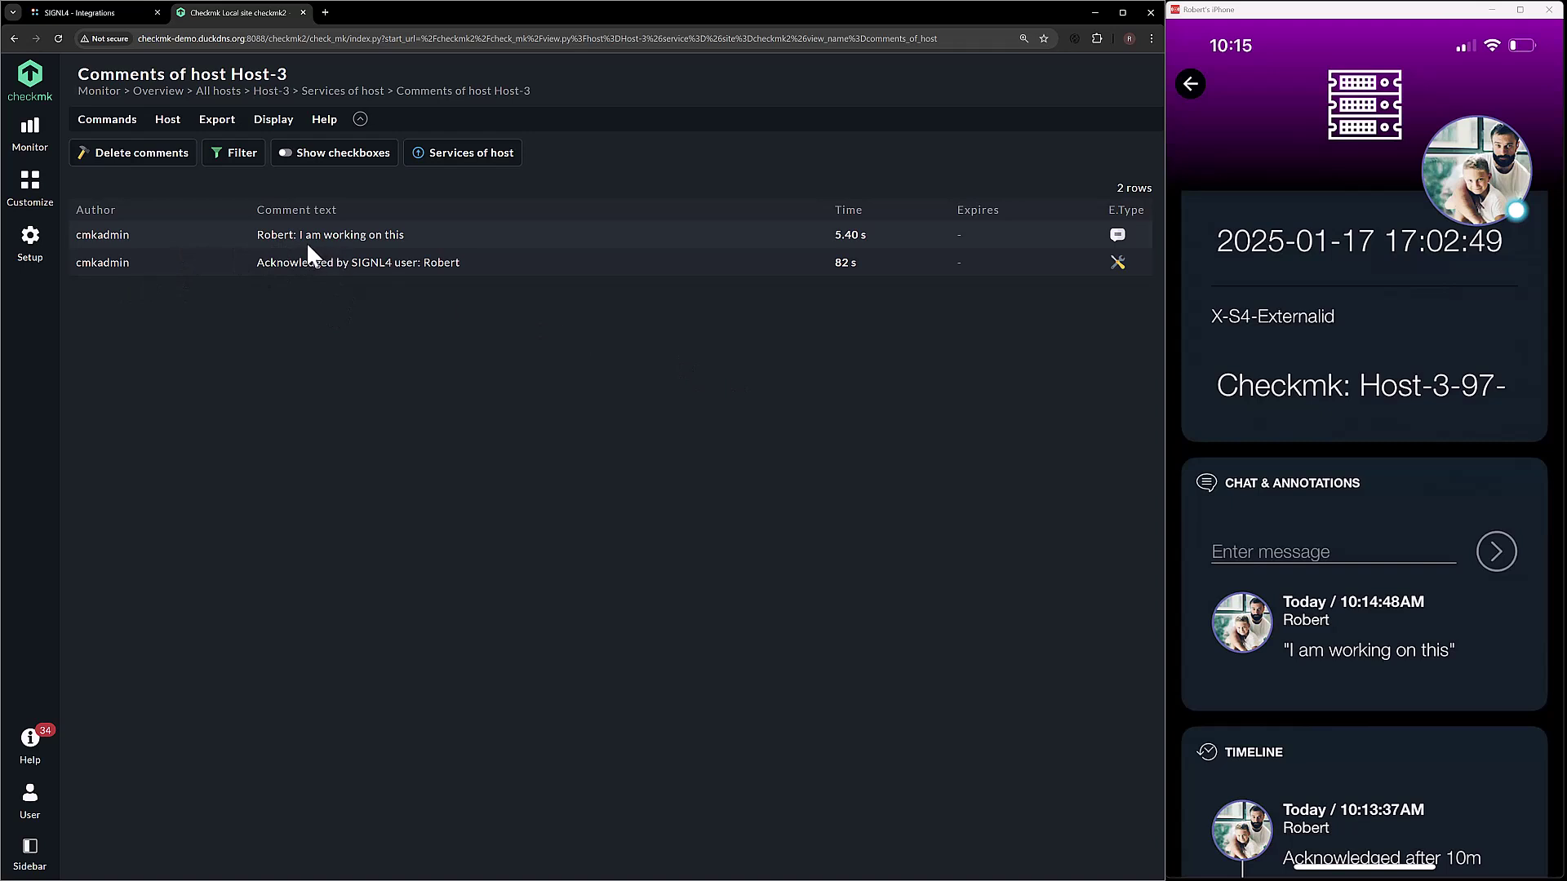
double_click(284, 237)
Step: Send a fake check result of 'Up' for Host-3 from its status page, and check the alert's timeline in the SIGNL4 mobile app
left_click(361, 93)
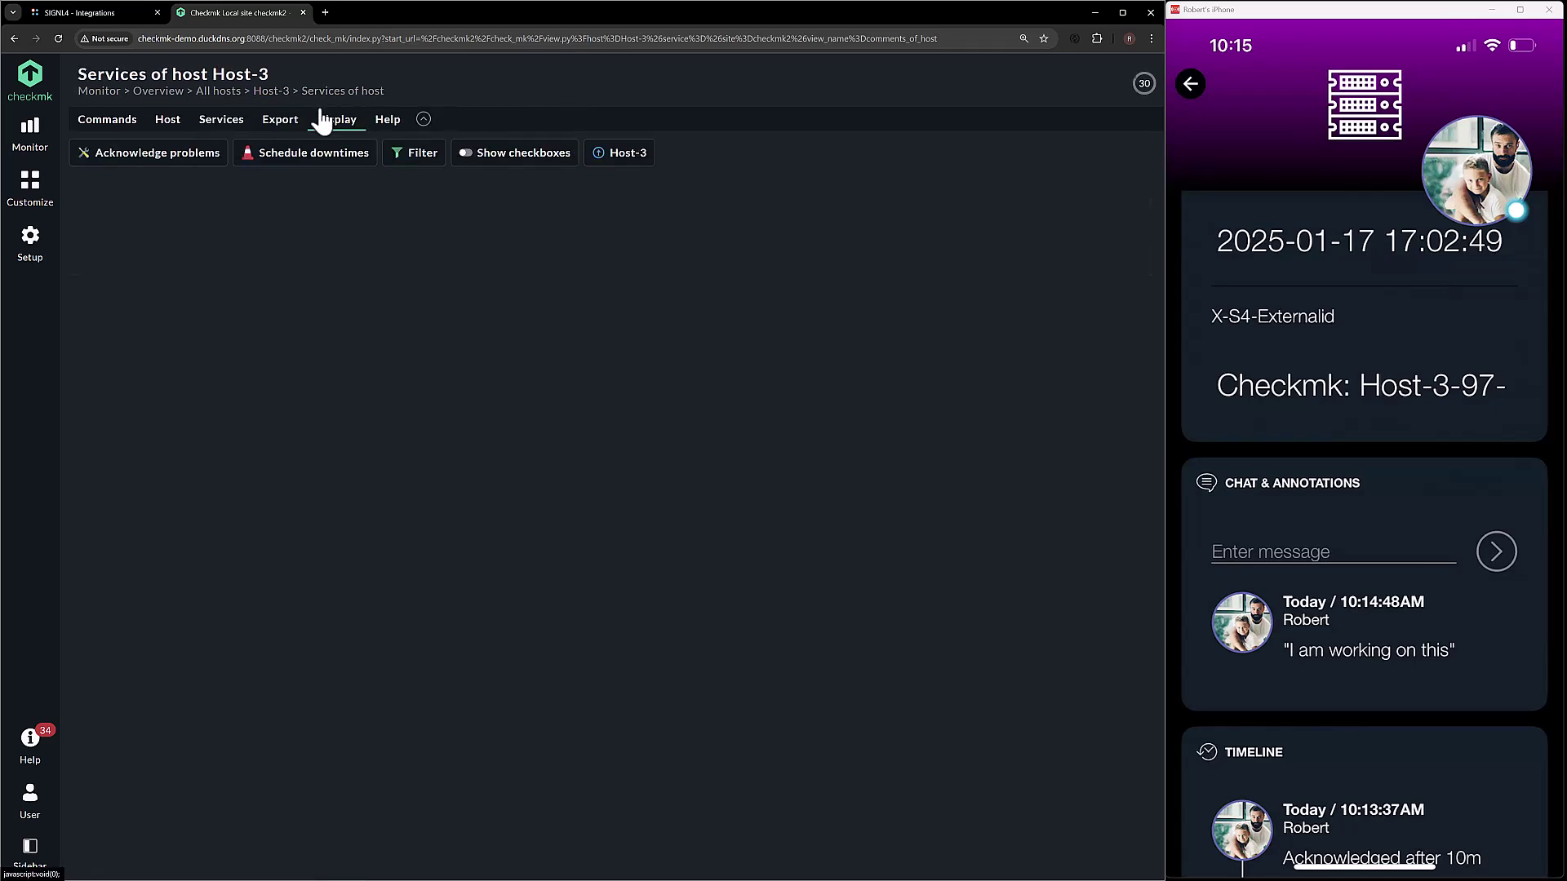
left_click(286, 95)
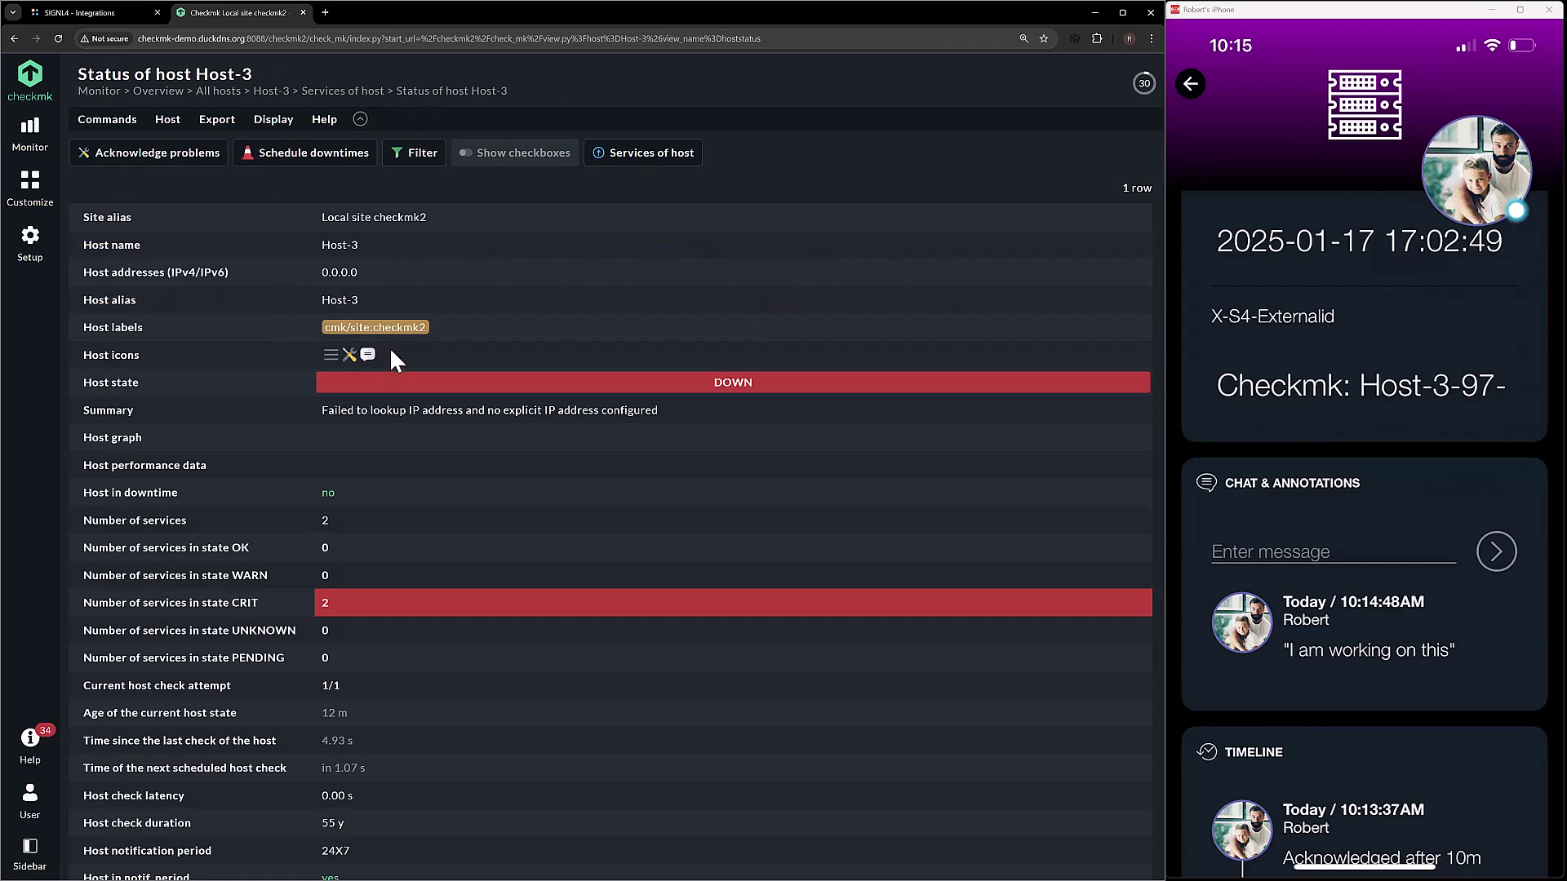
left_click(109, 122)
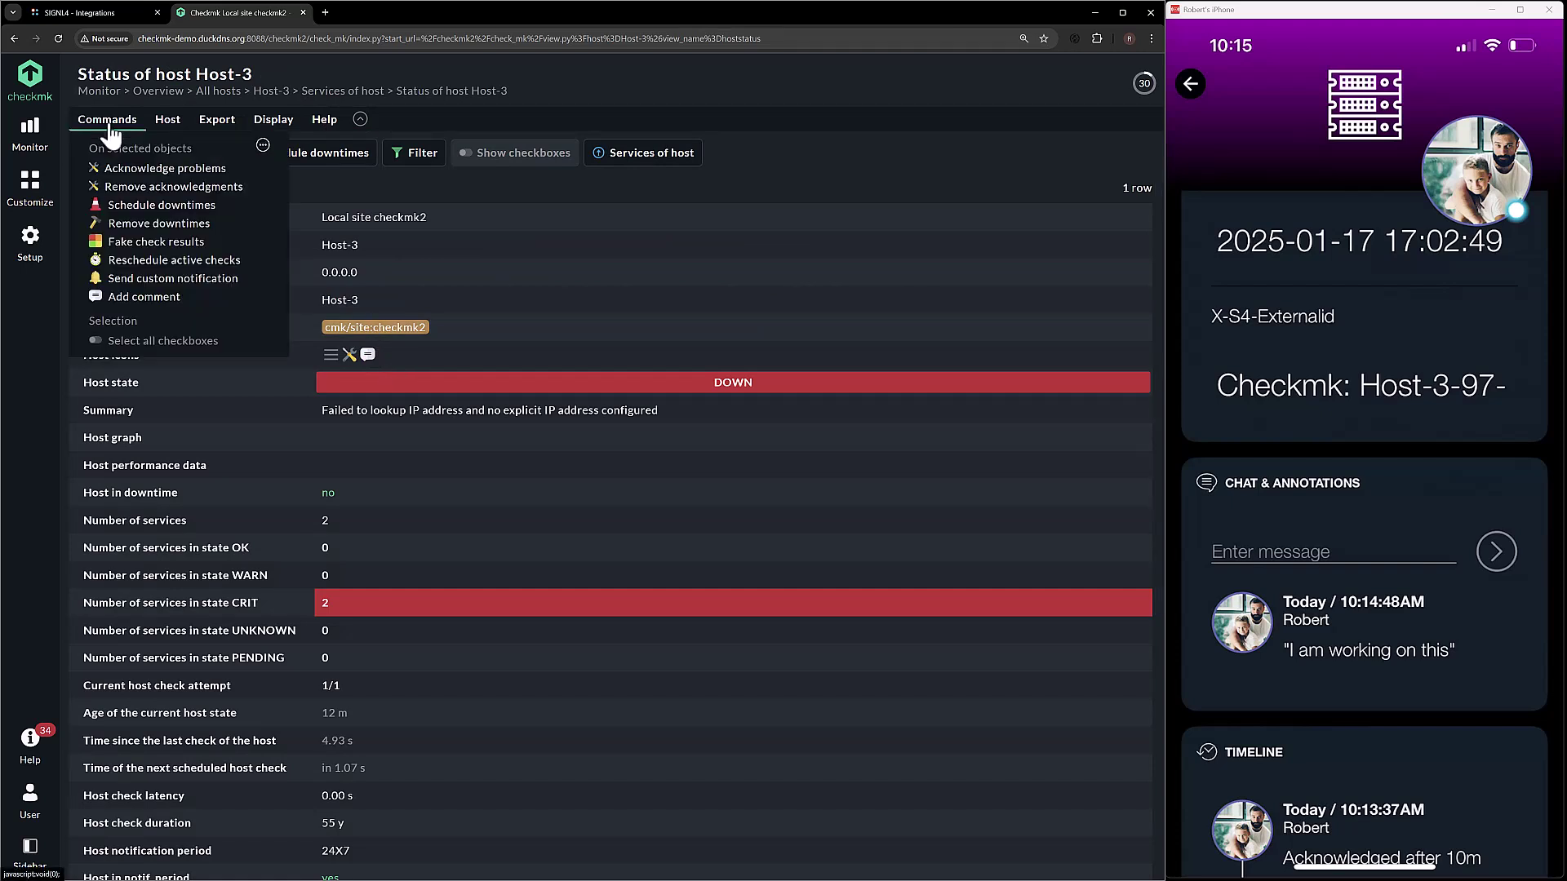
left_click(165, 253)
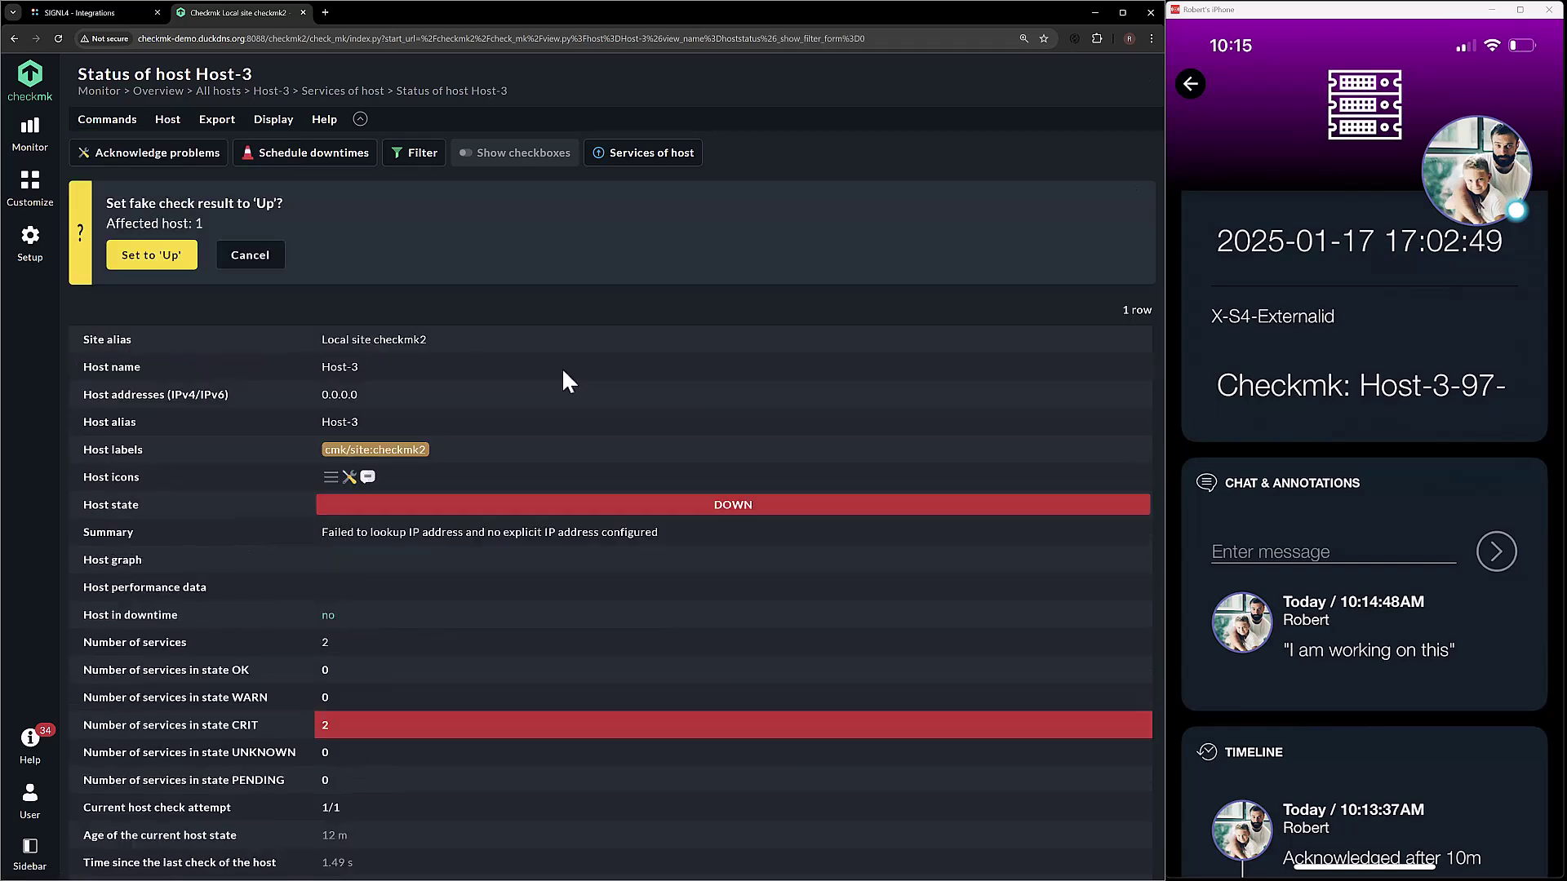
left_click(146, 263)
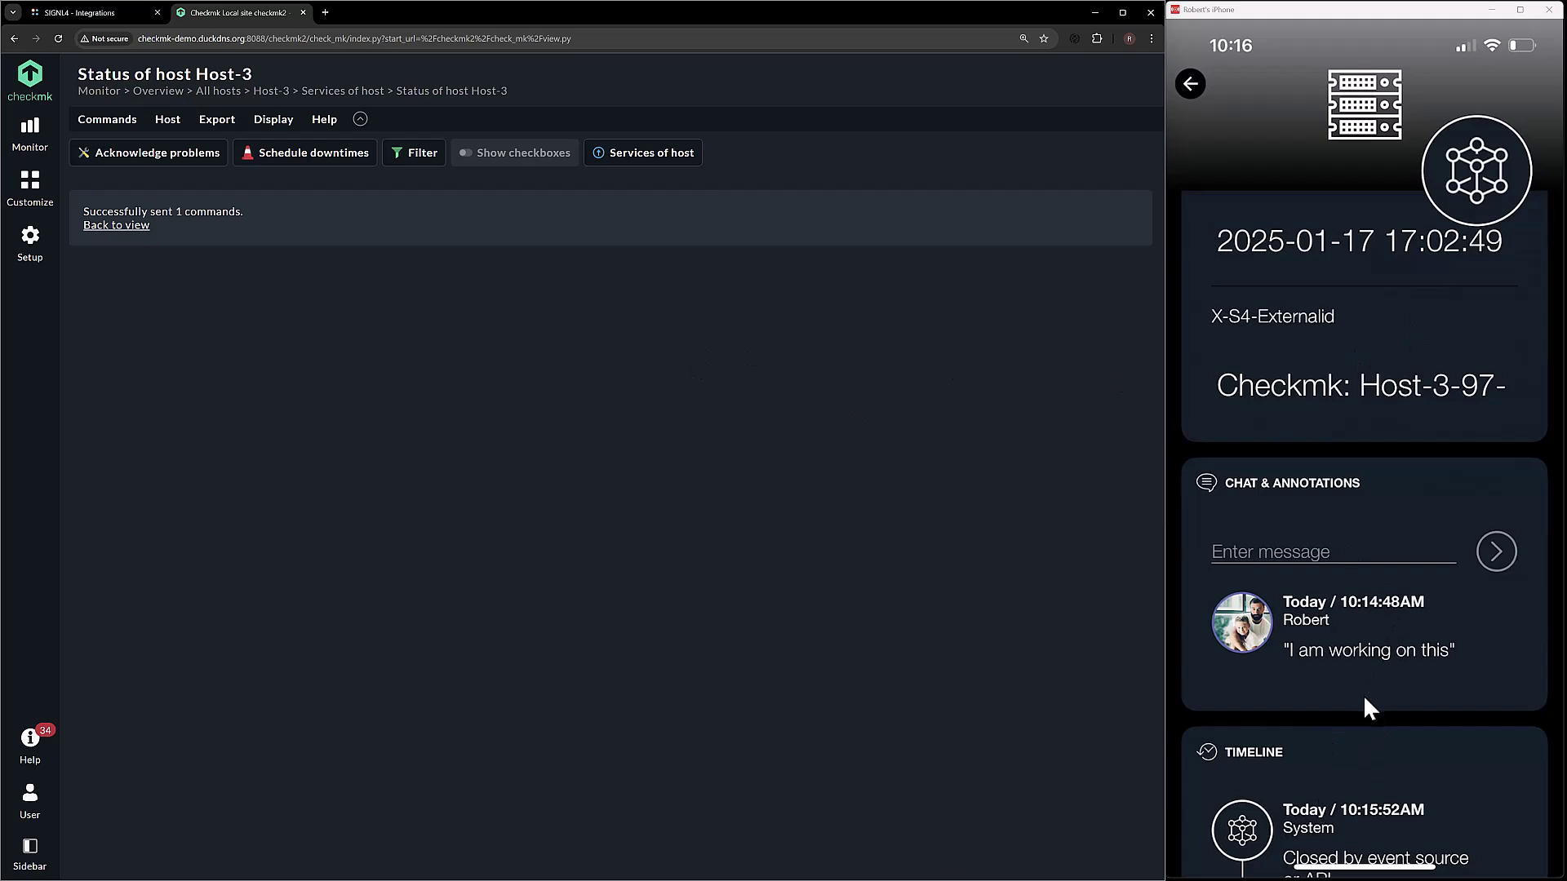
scroll(1363, 693, "down", 5)
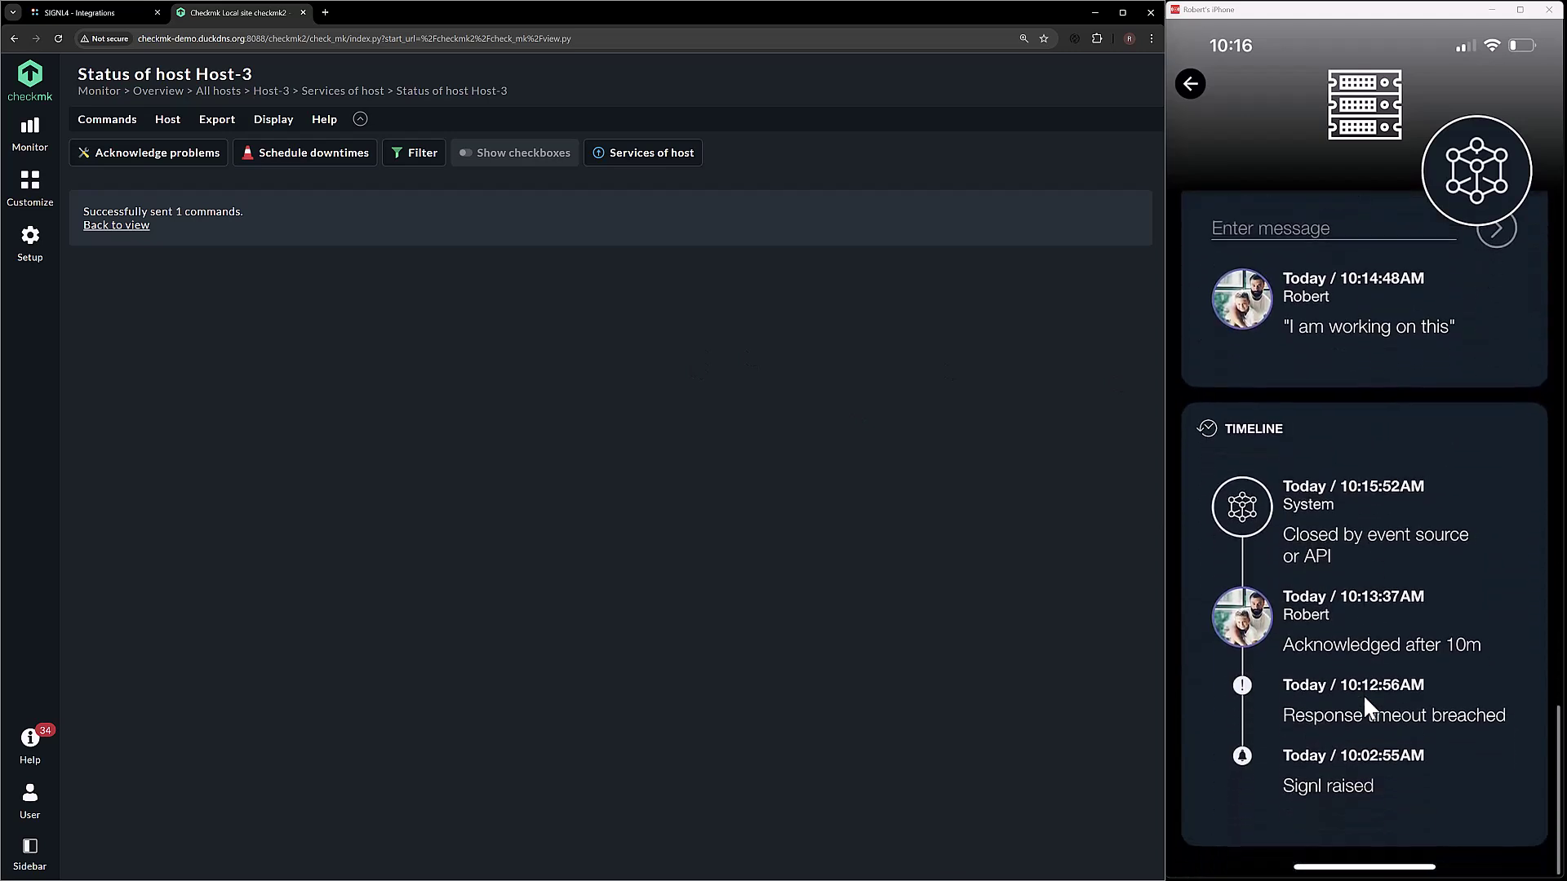